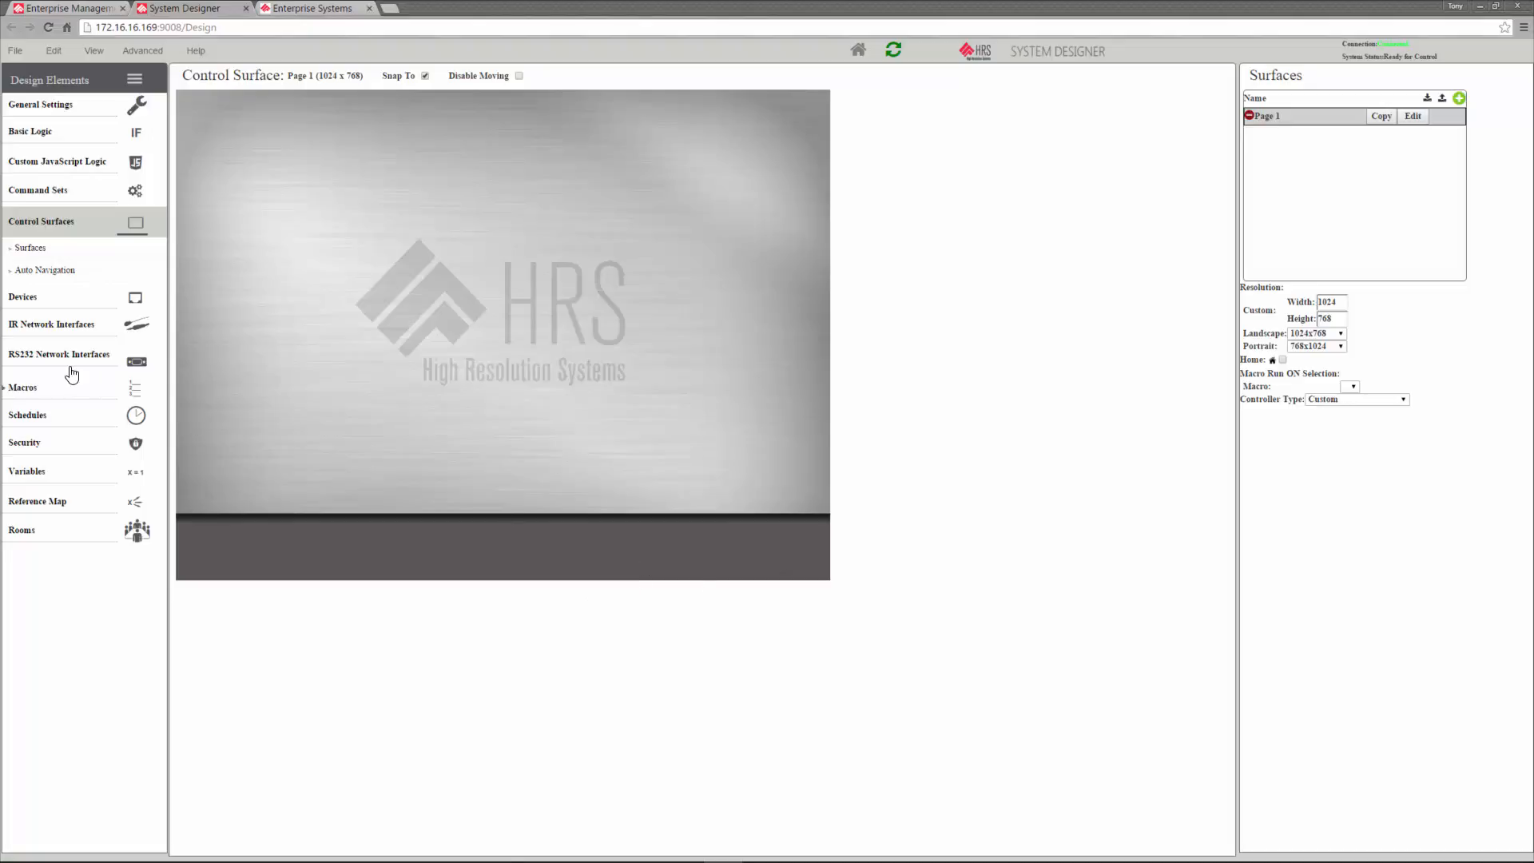
Review the macro categories and the choices available for the startup macro
left_click(54, 389)
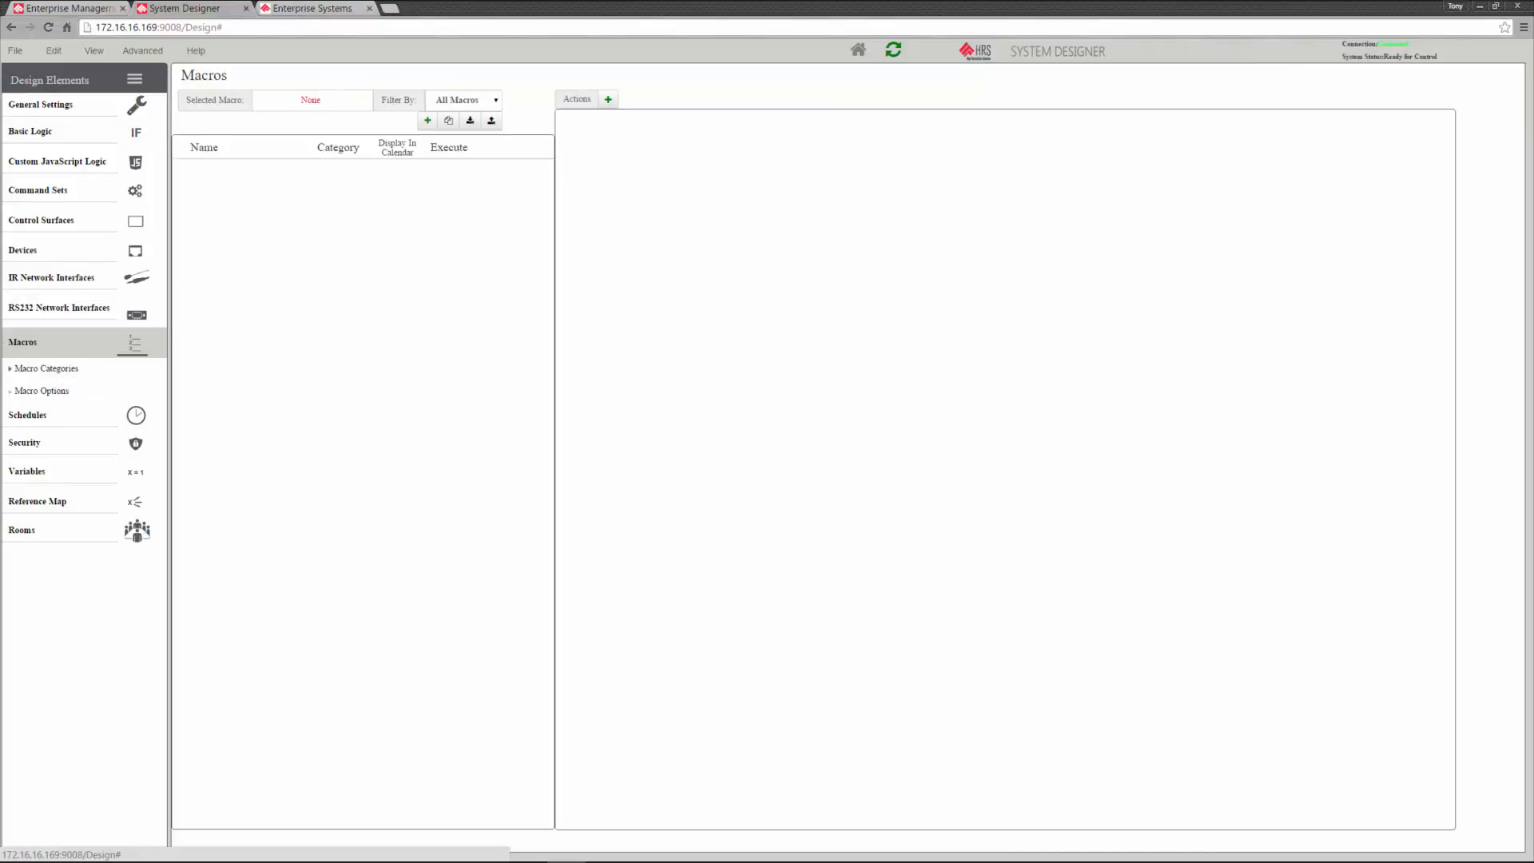
left_click(64, 370)
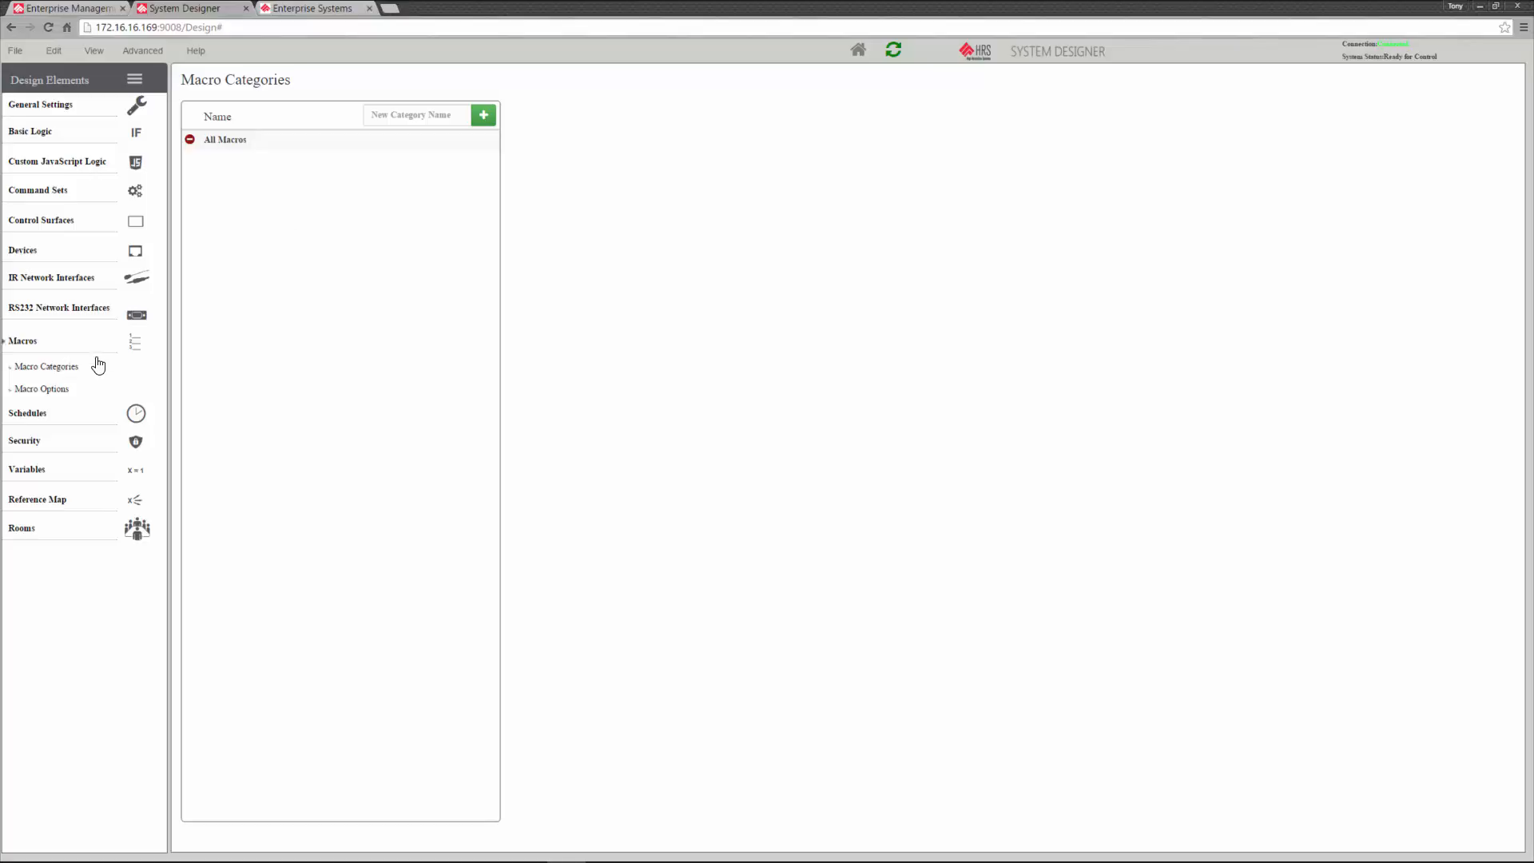
left_click(67, 389)
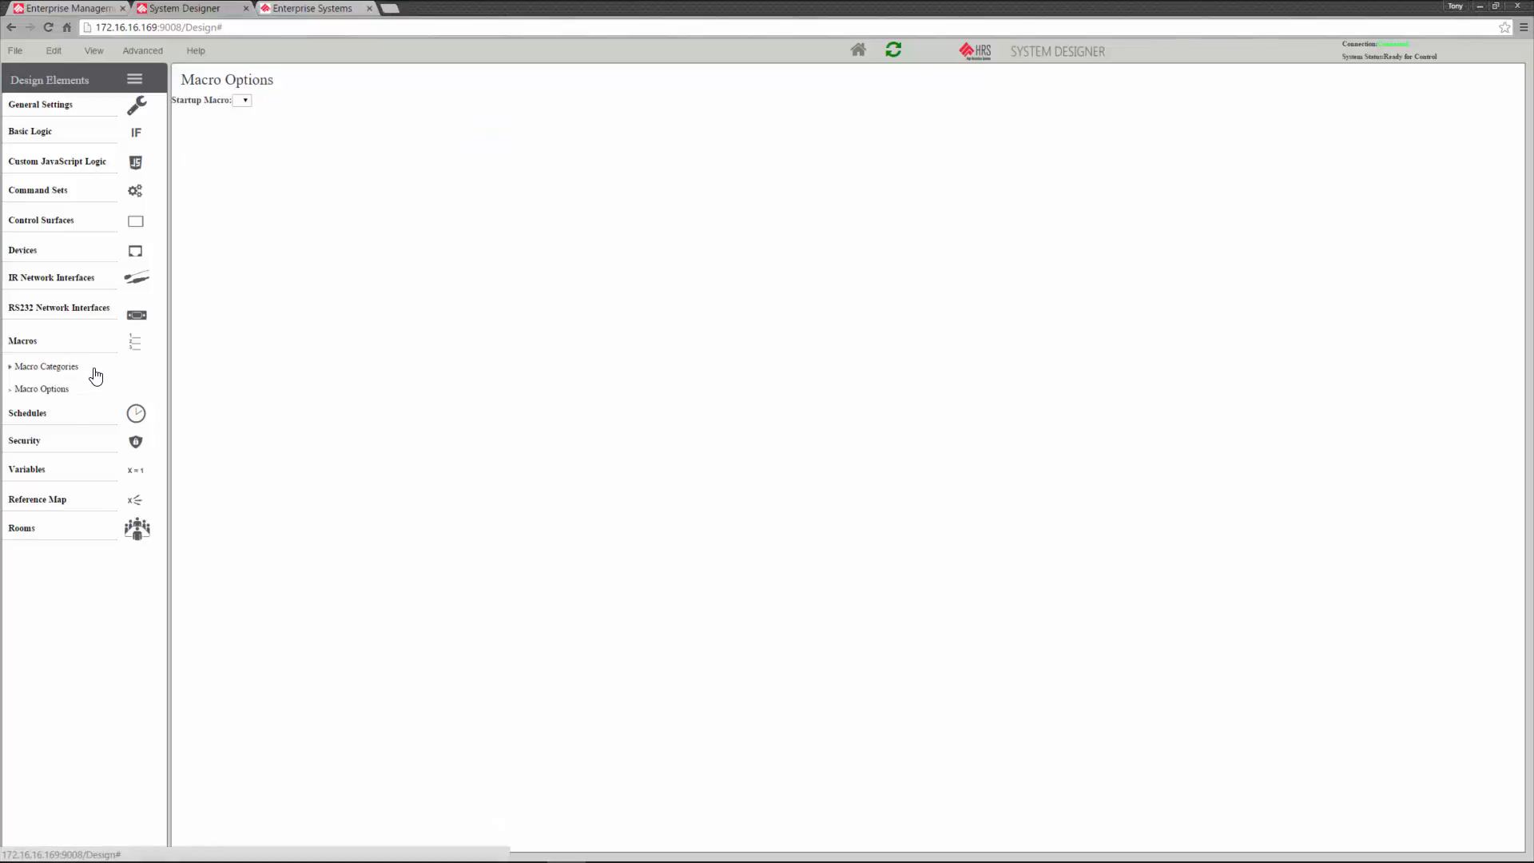
left_click(242, 100)
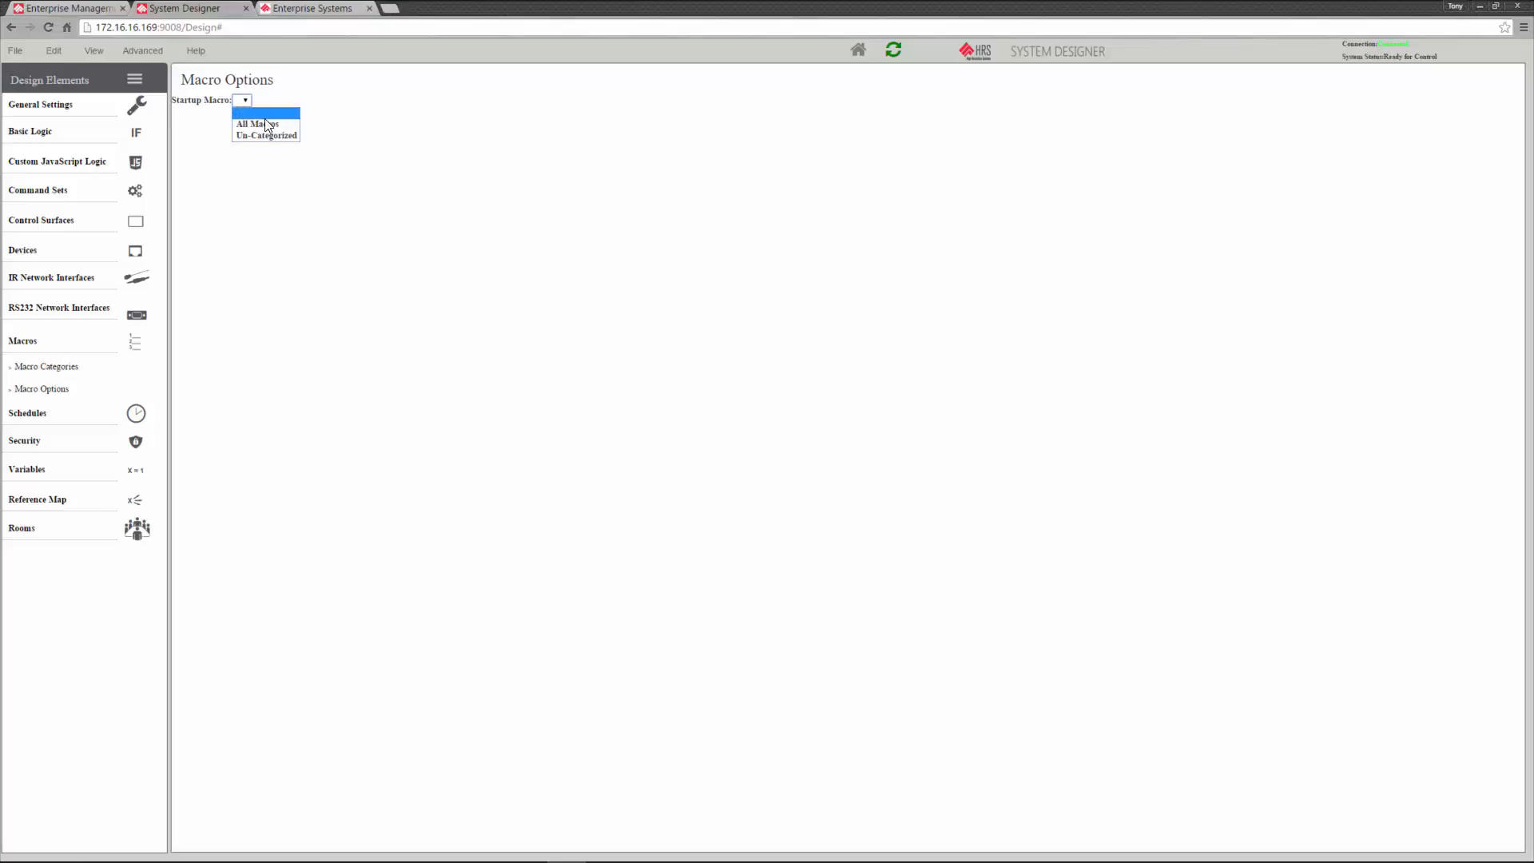
left_click(258, 163)
Create a new macro named "On" in the All Macros category and save it
left_click(51, 350)
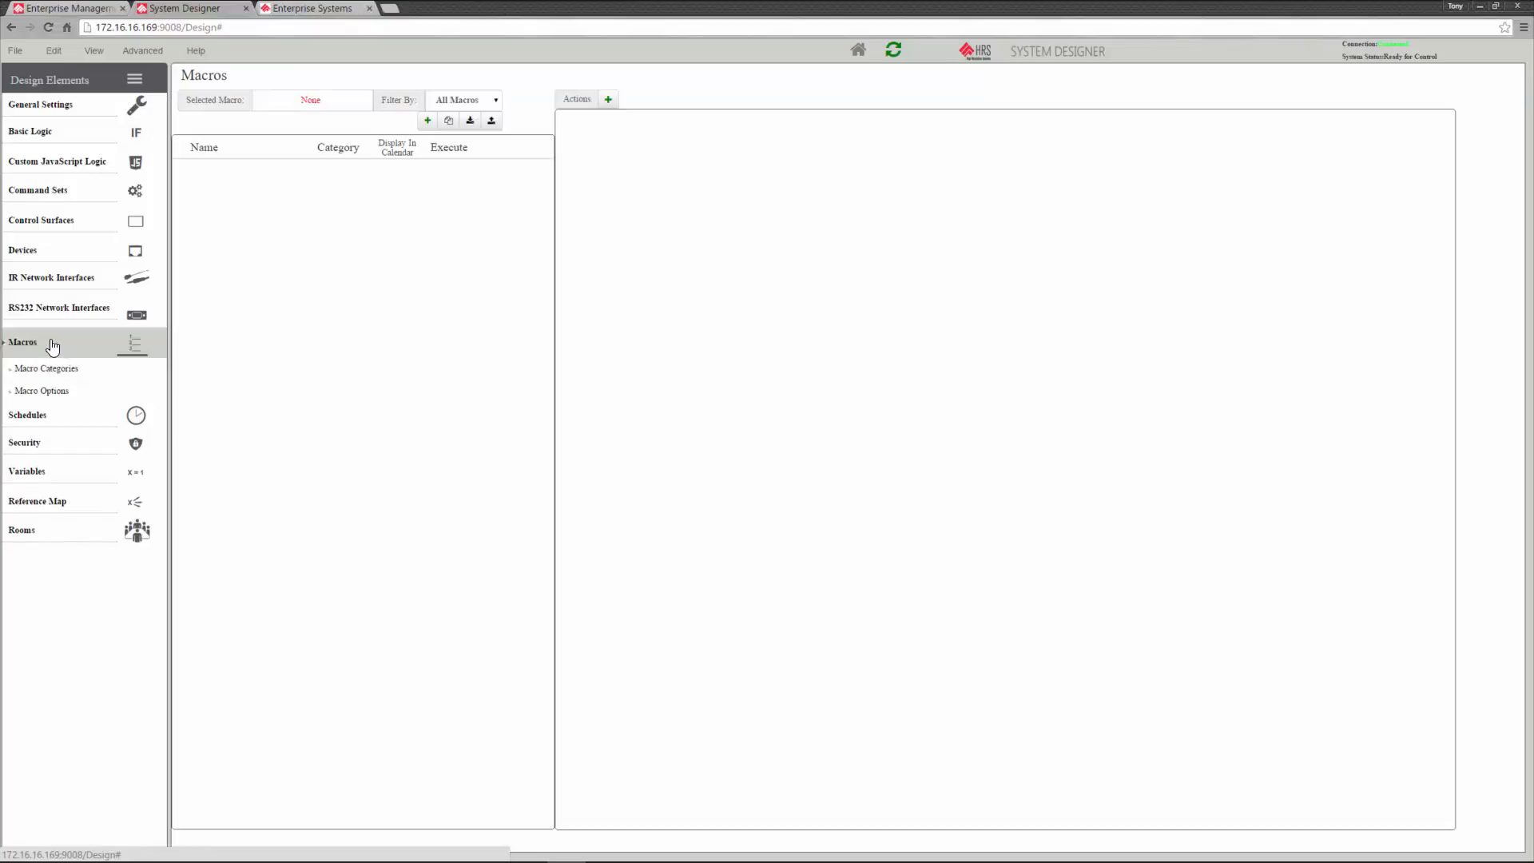
left_click(428, 121)
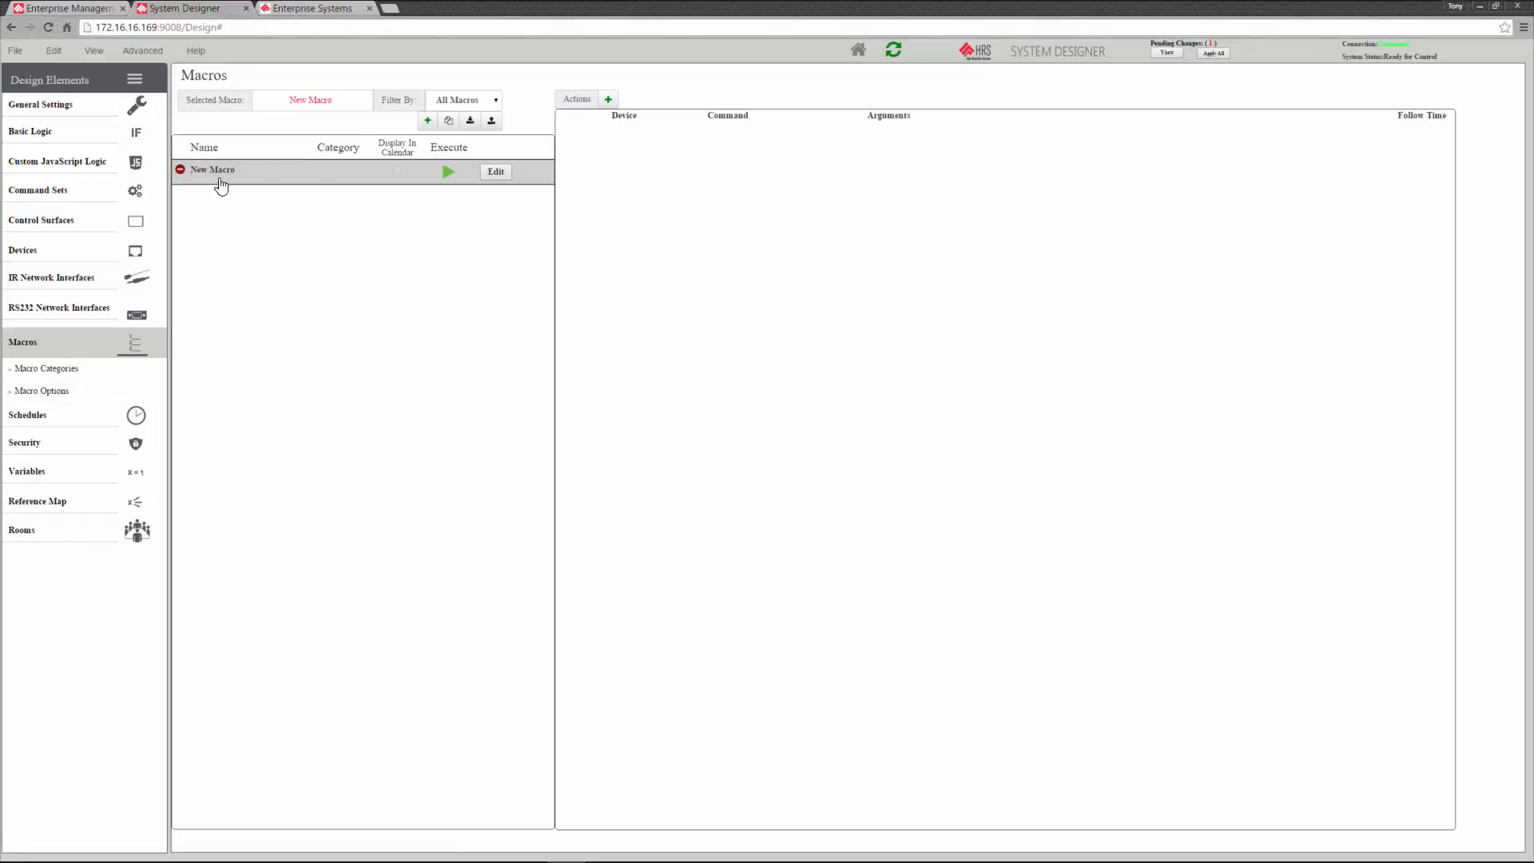
left_click(496, 172)
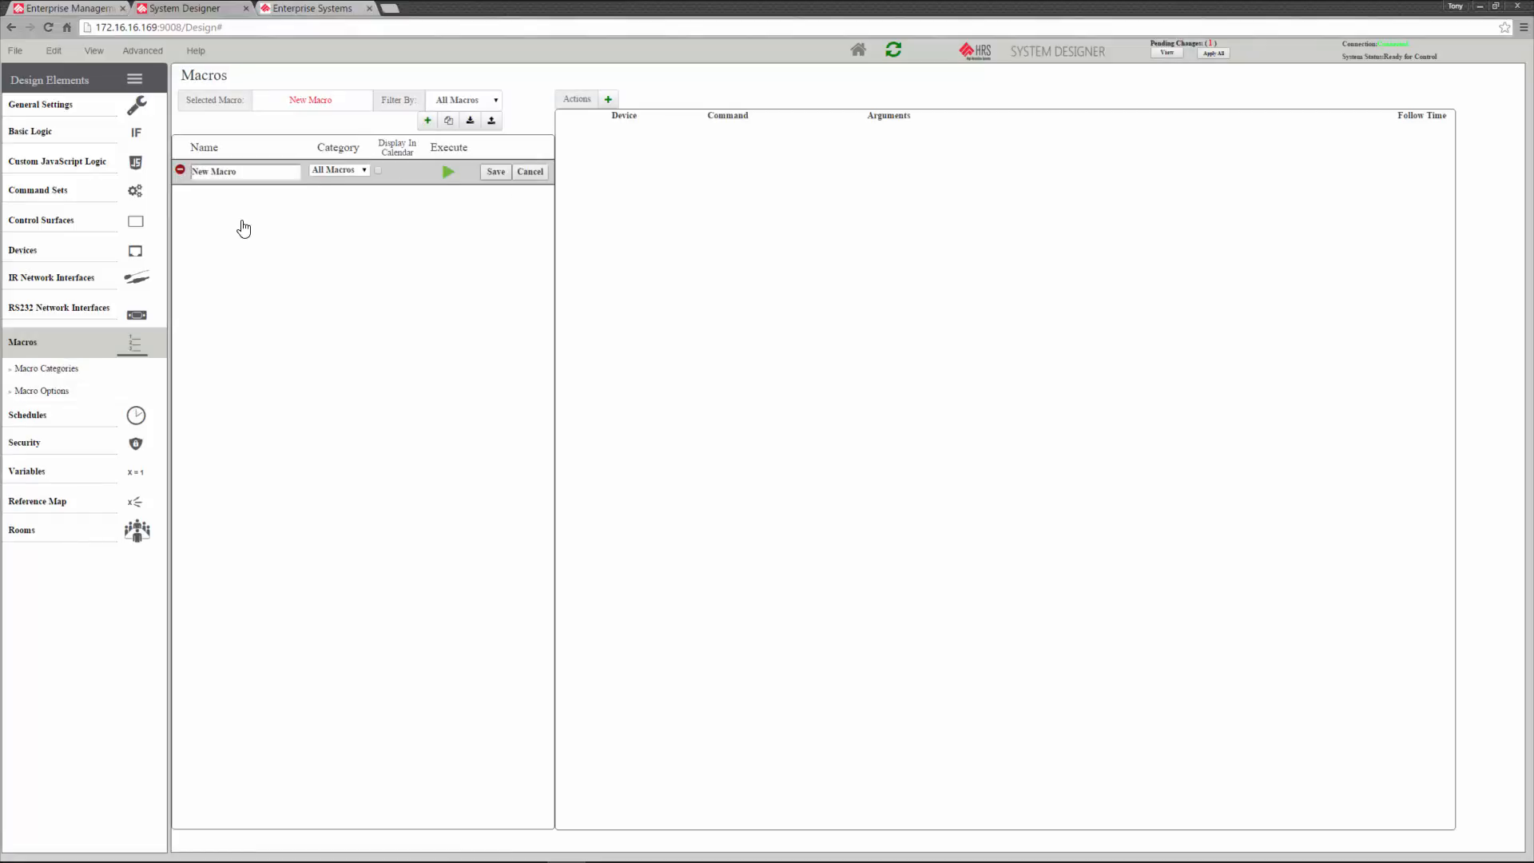
left_click_drag(249, 172, 191, 173)
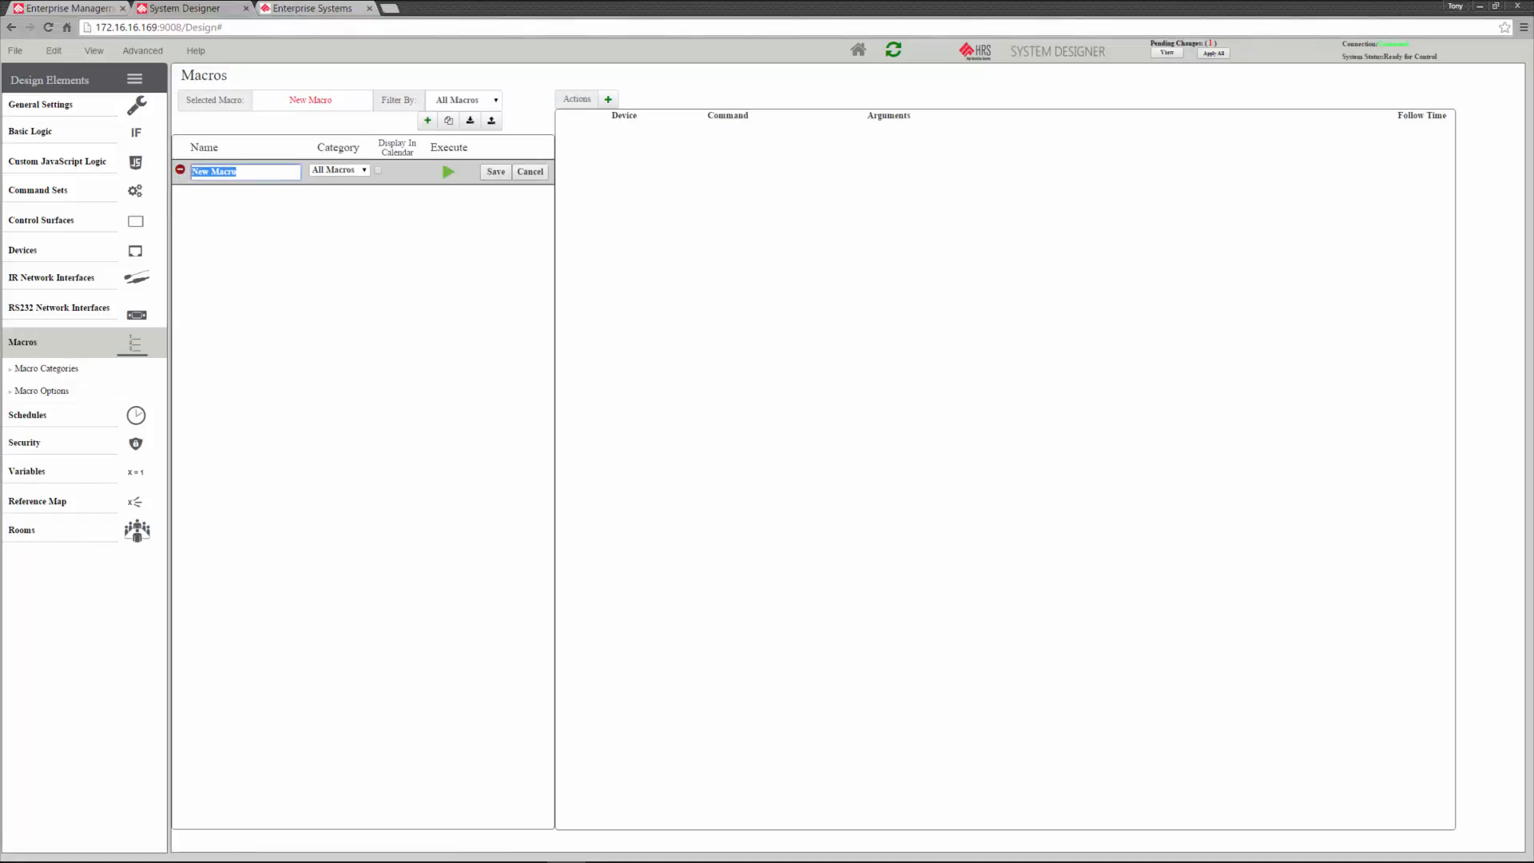
type("On")
left_click(364, 170)
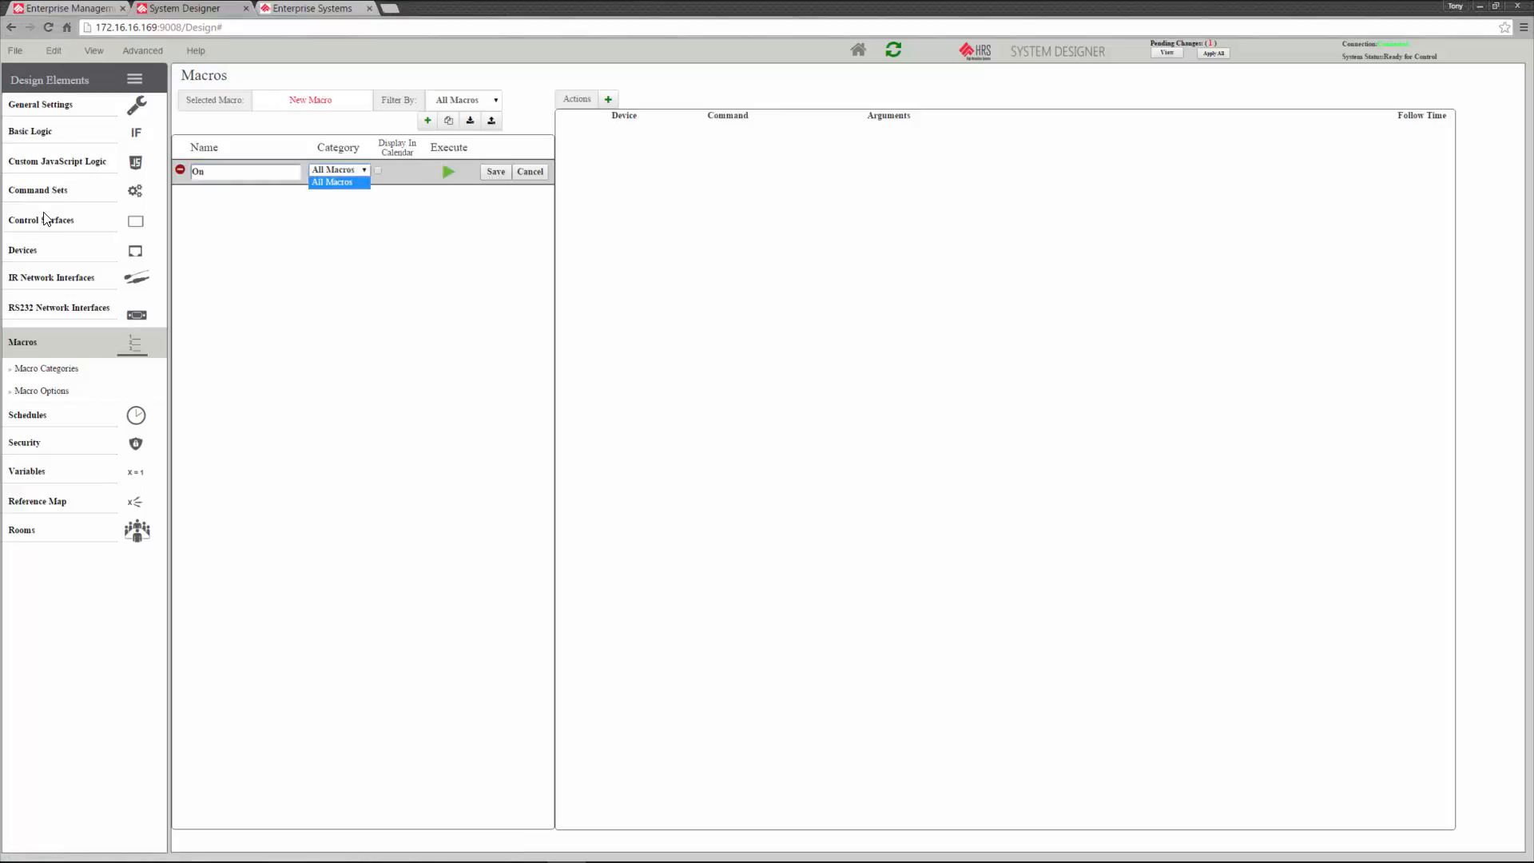
left_click(339, 170)
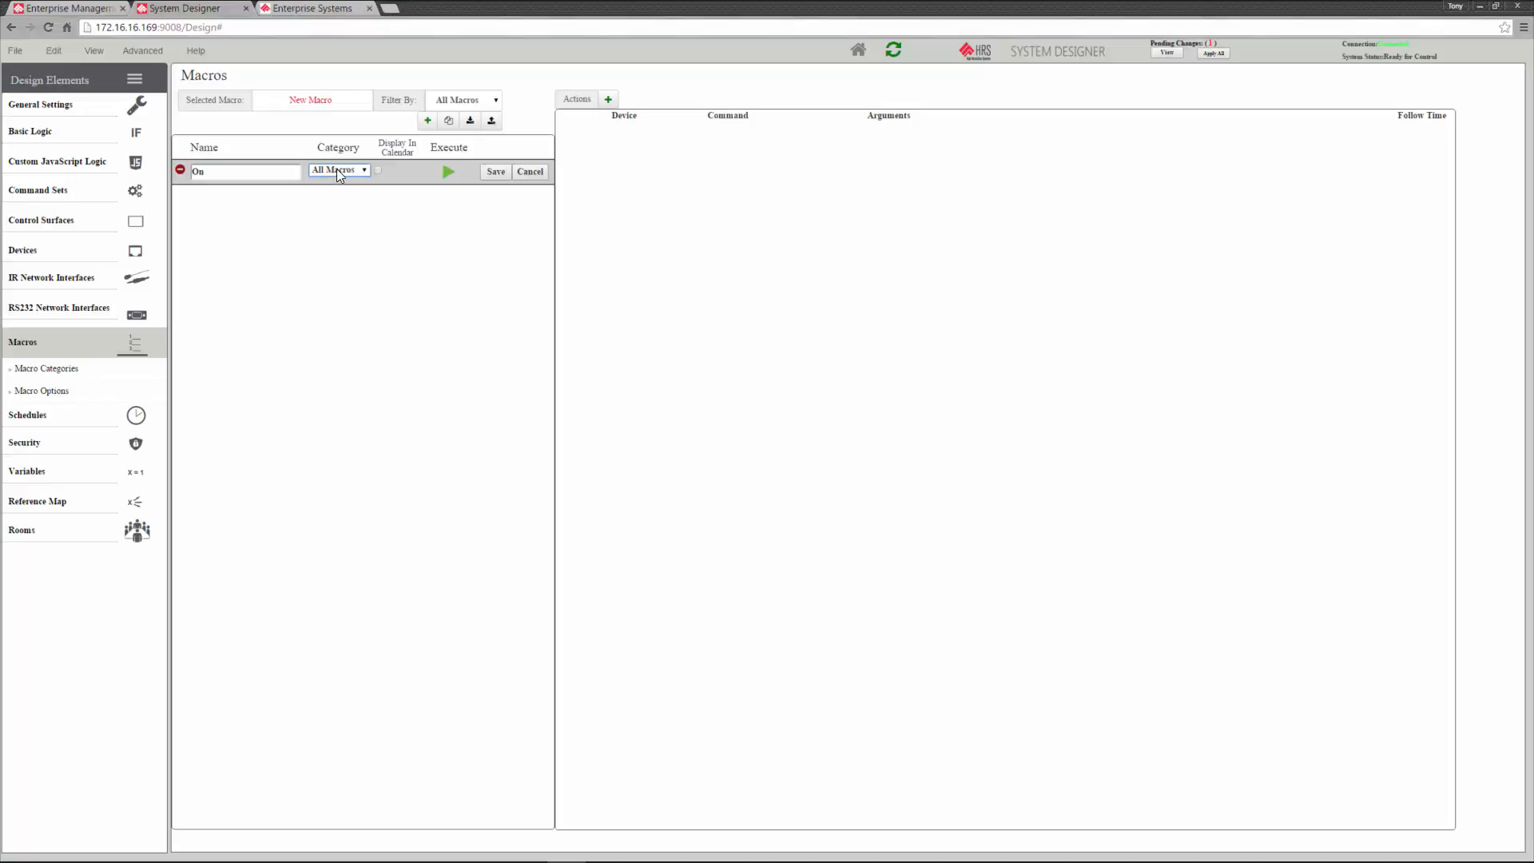
left_click(494, 173)
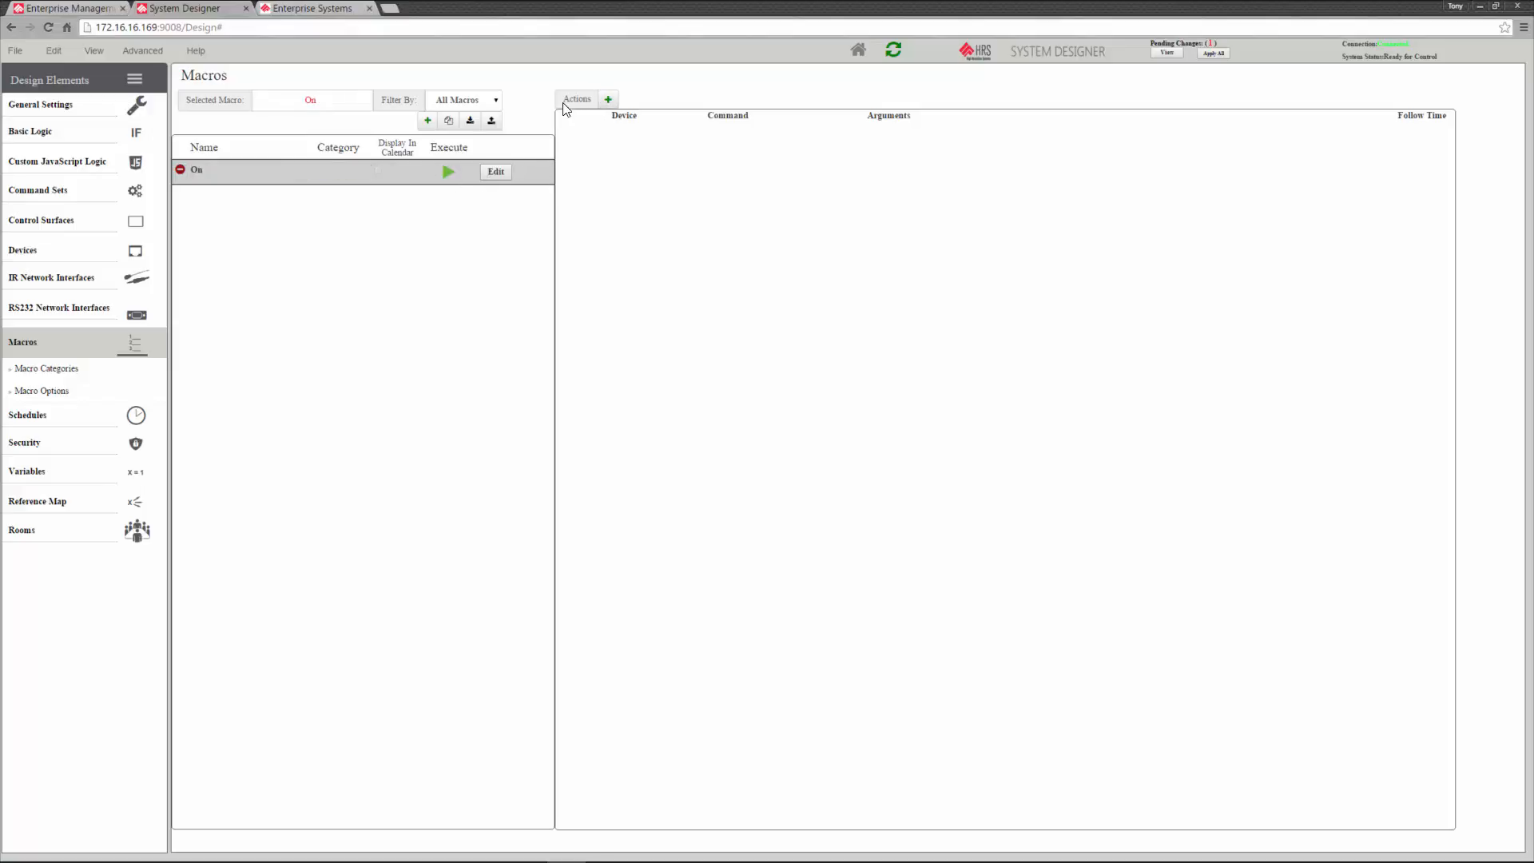
Add three empty actions to the On macro
left_click(608, 99)
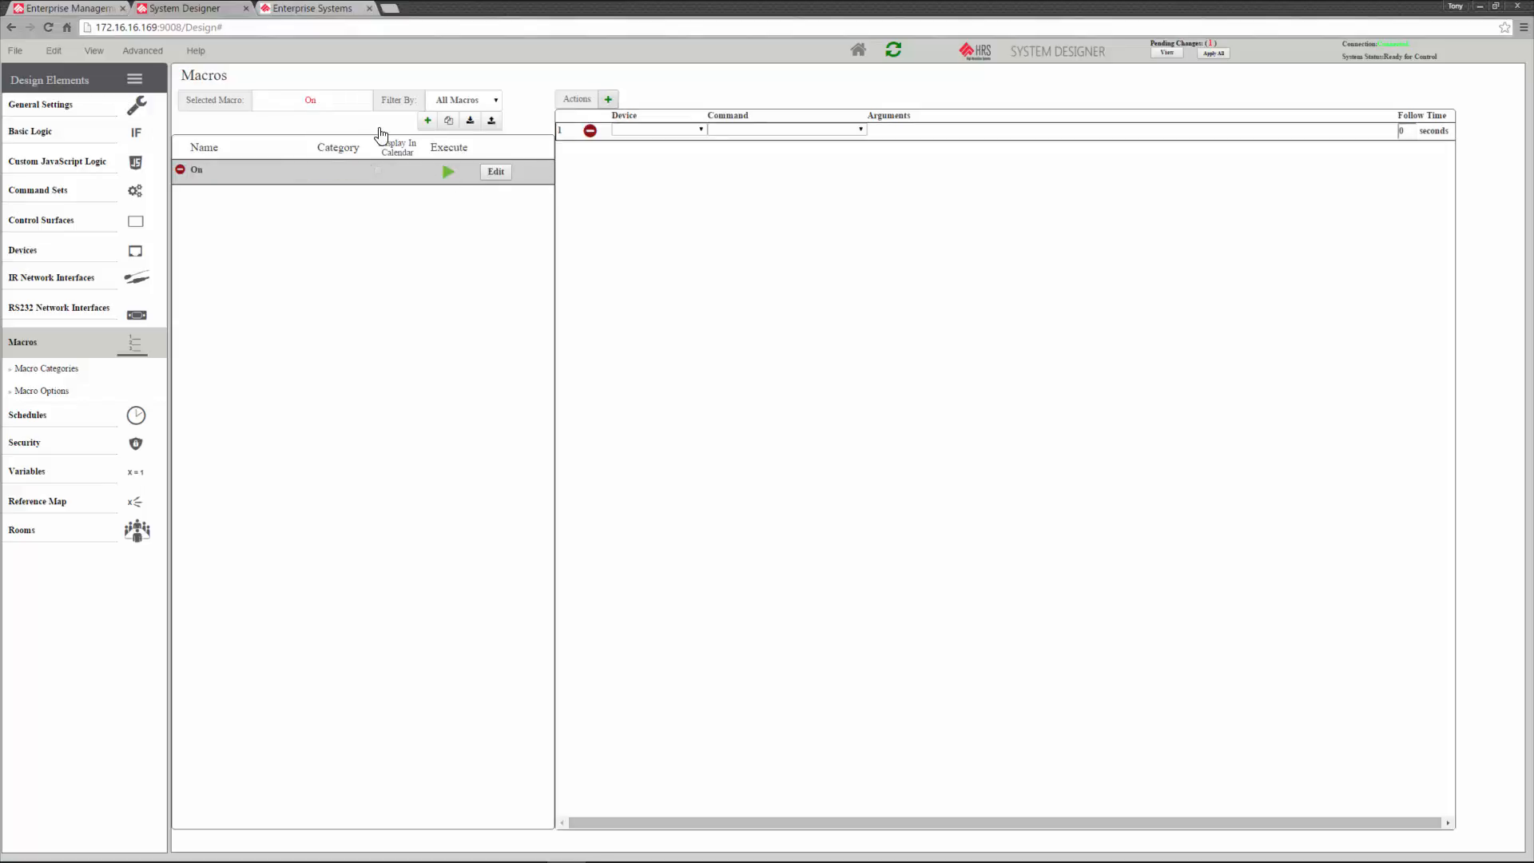
left_click(608, 99)
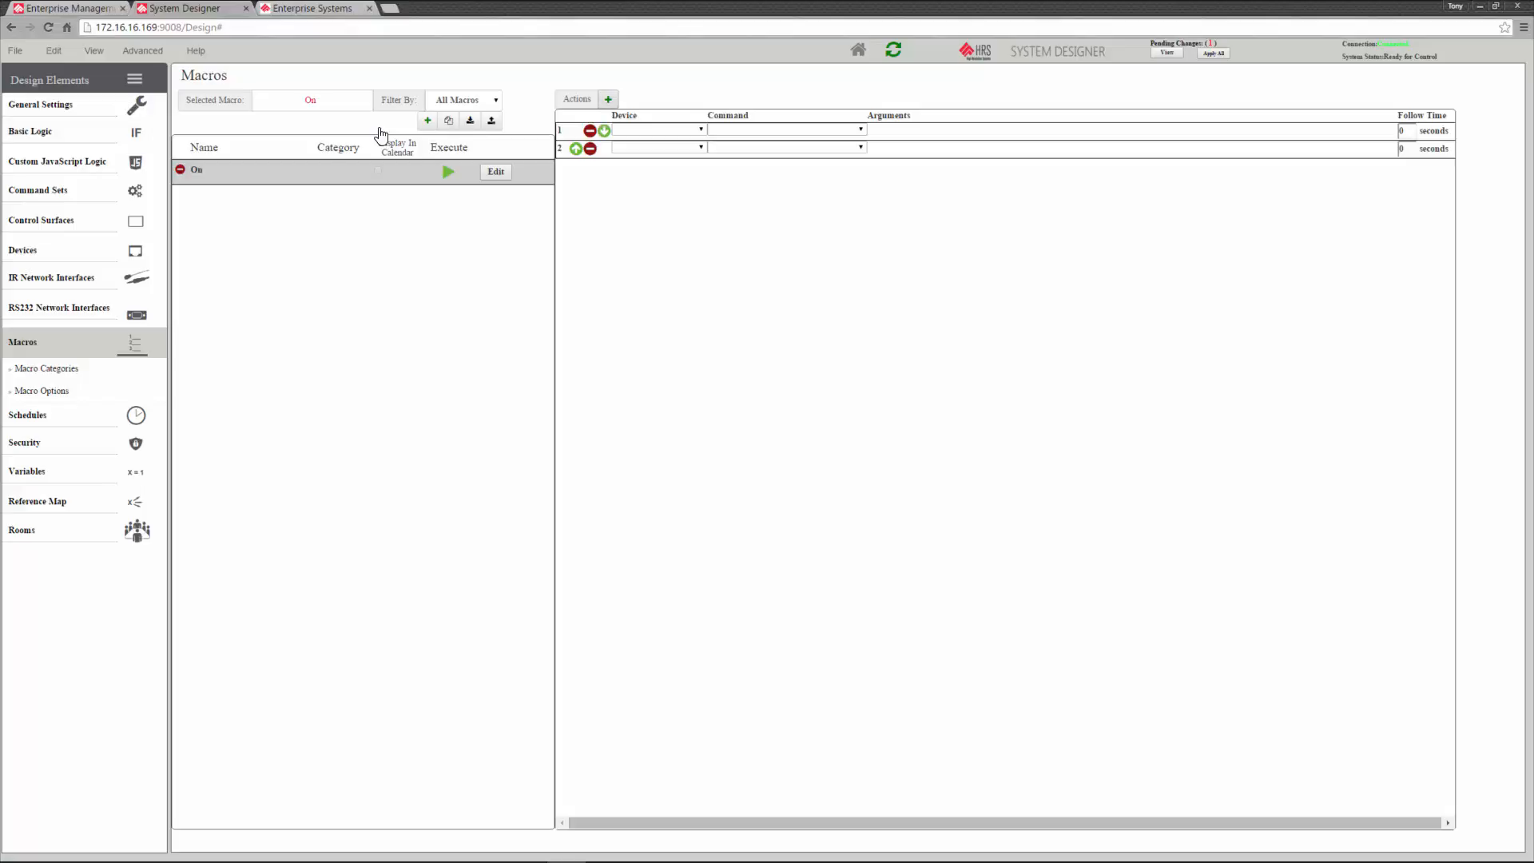
left_click(608, 99)
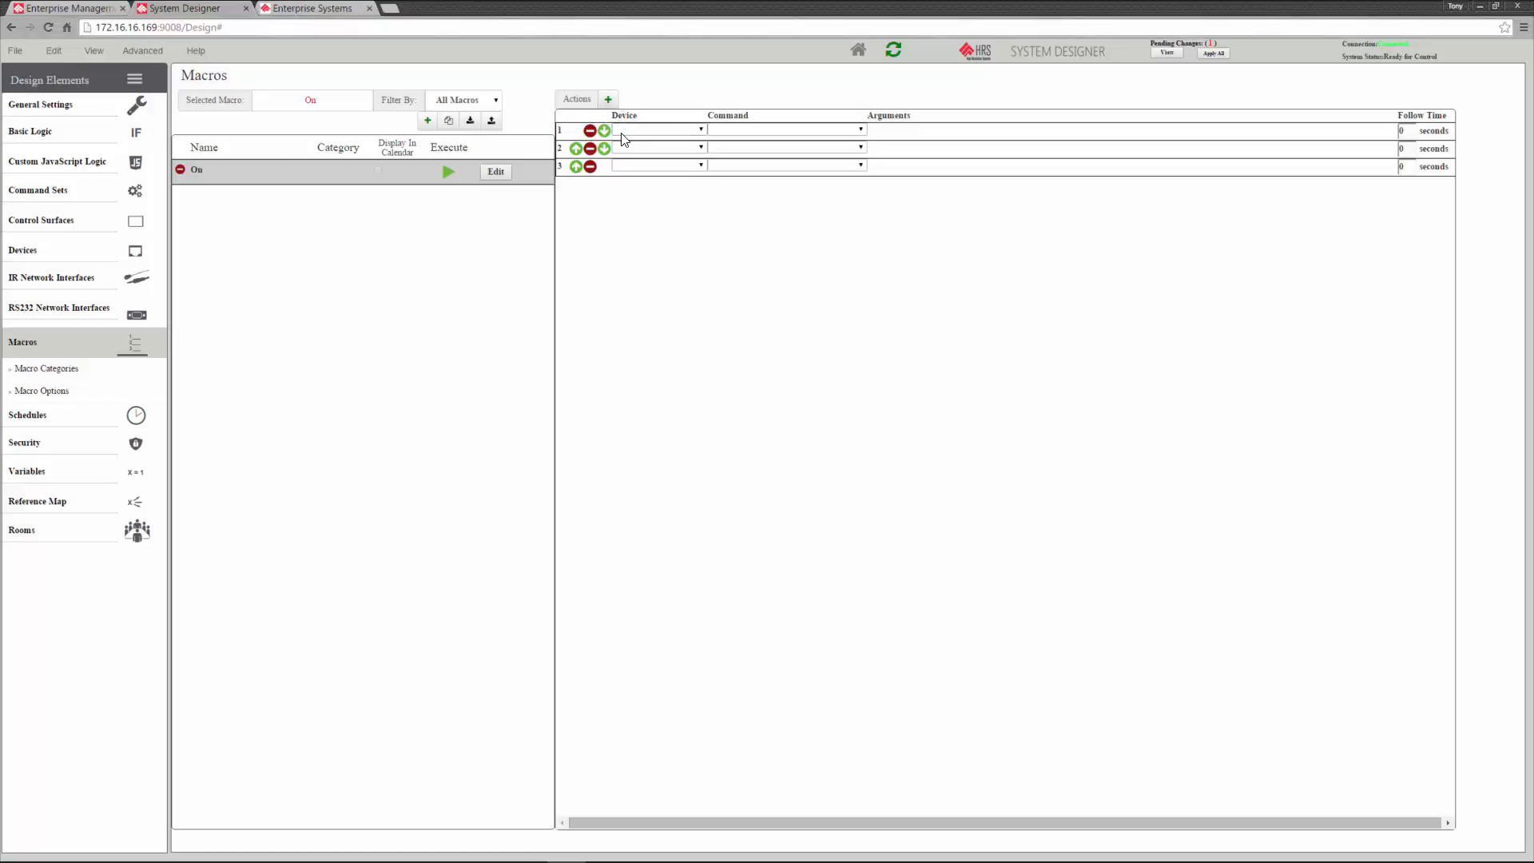
Set the On macro's first action to the Projector's Power command with argument 1
left_click(644, 131)
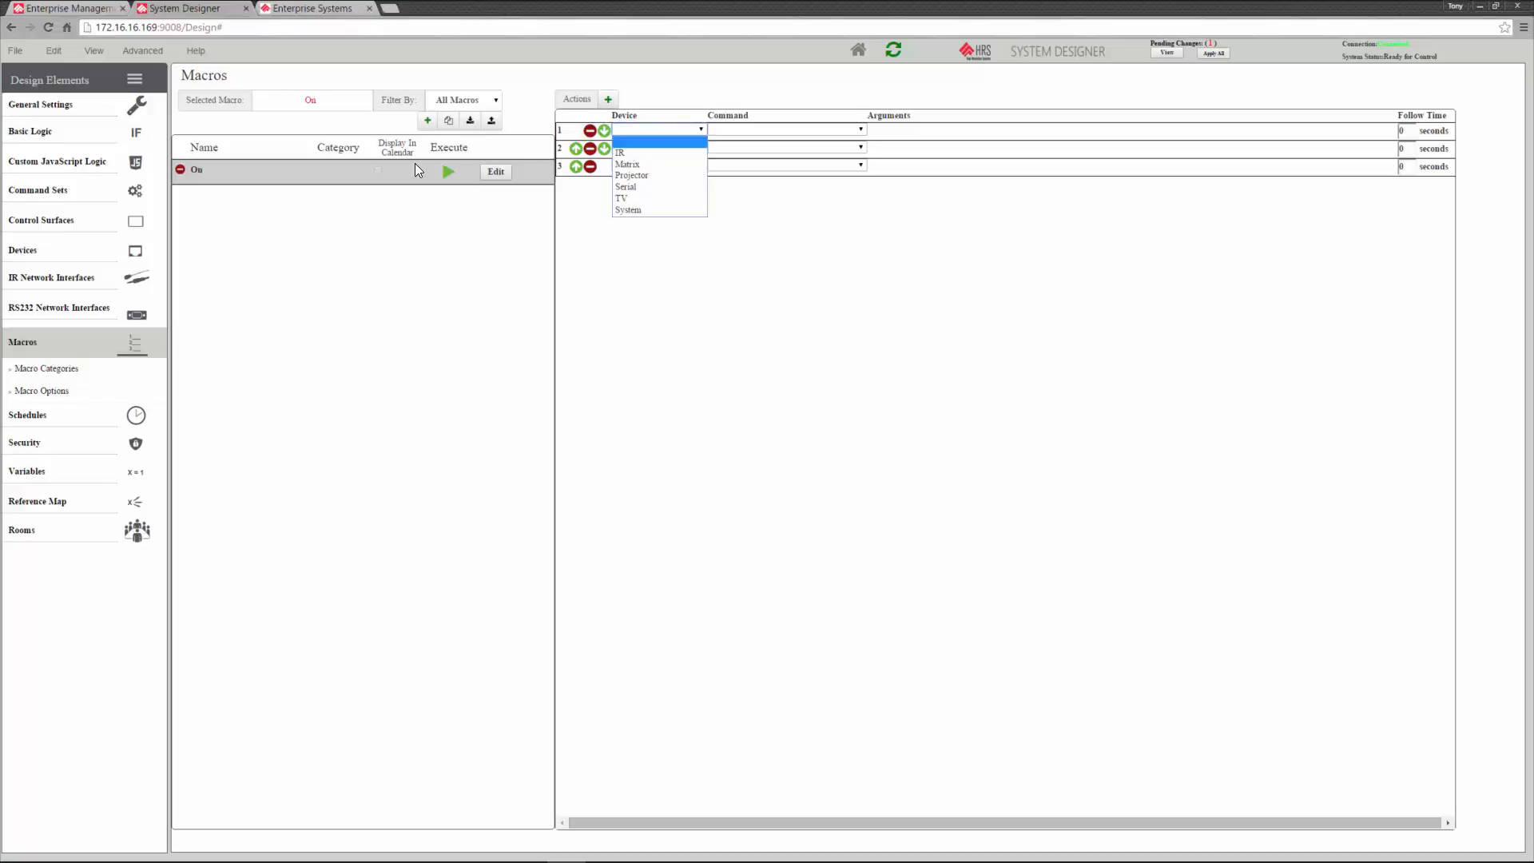
left_click(631, 175)
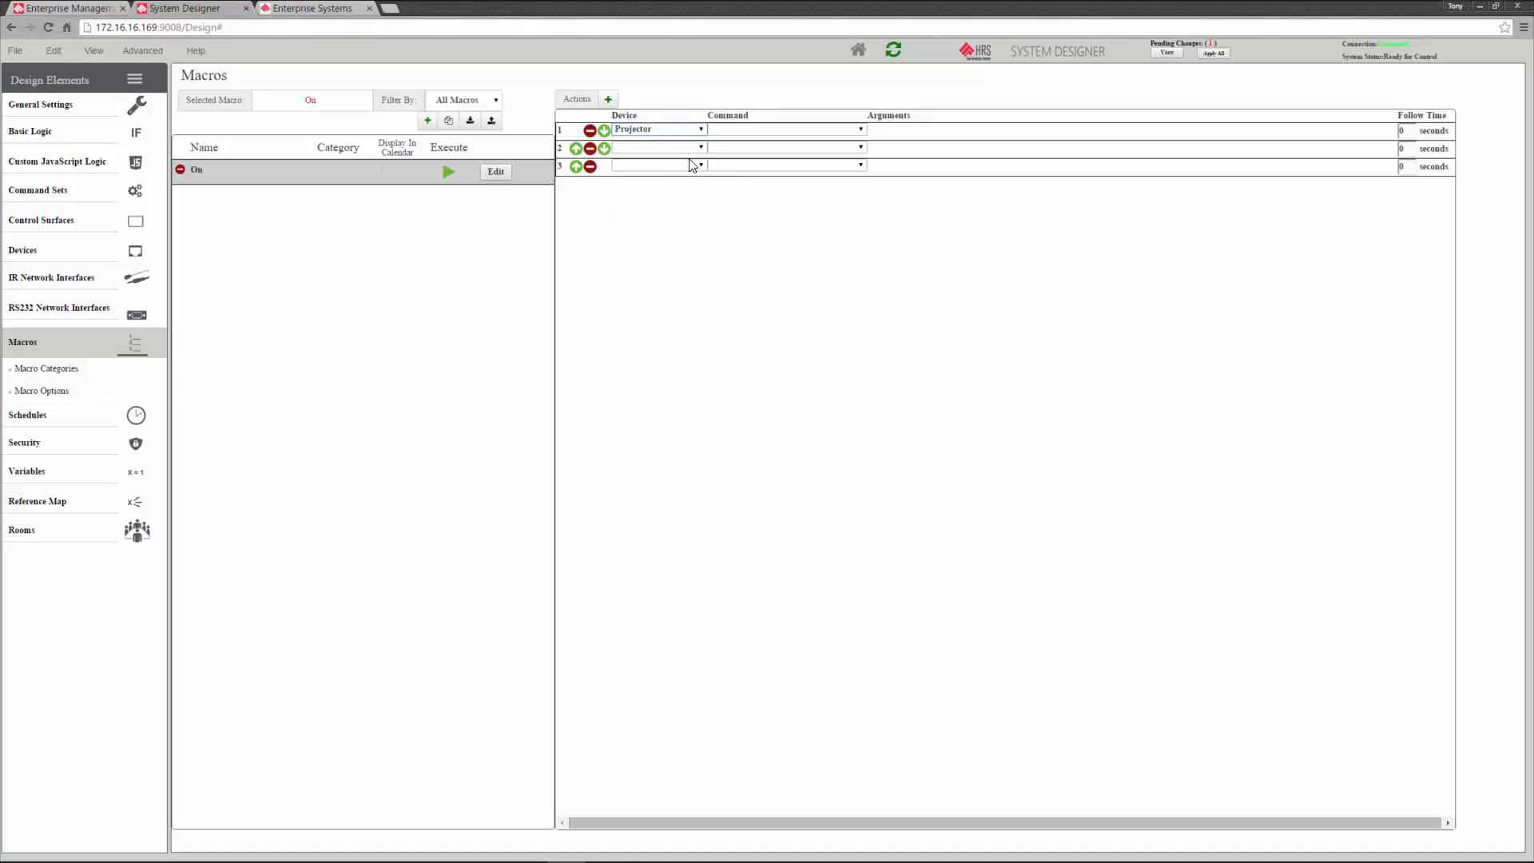
left_click(752, 130)
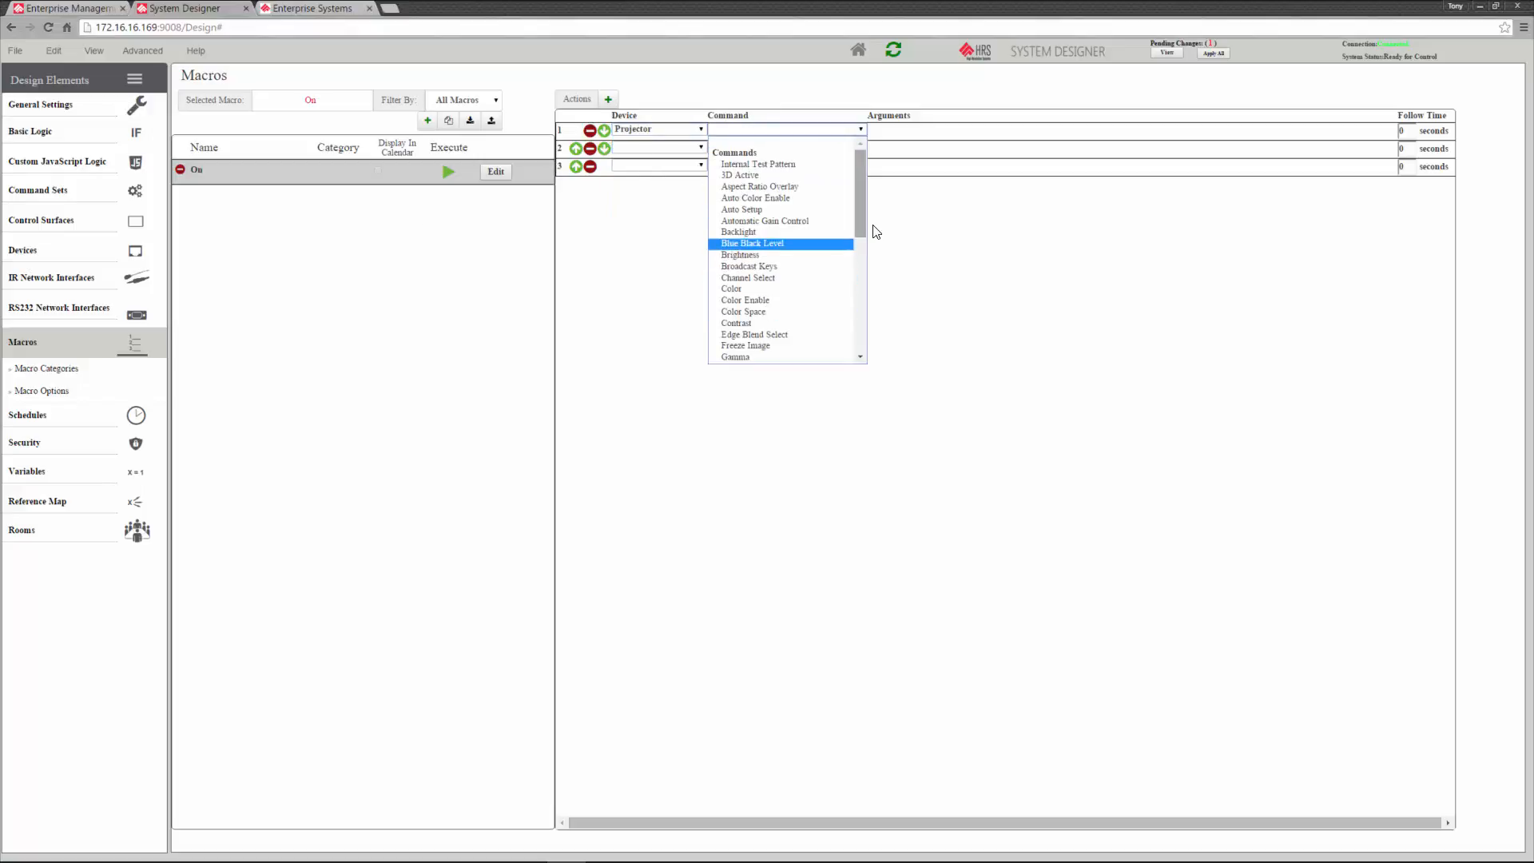
scroll(861, 246, "down", 5)
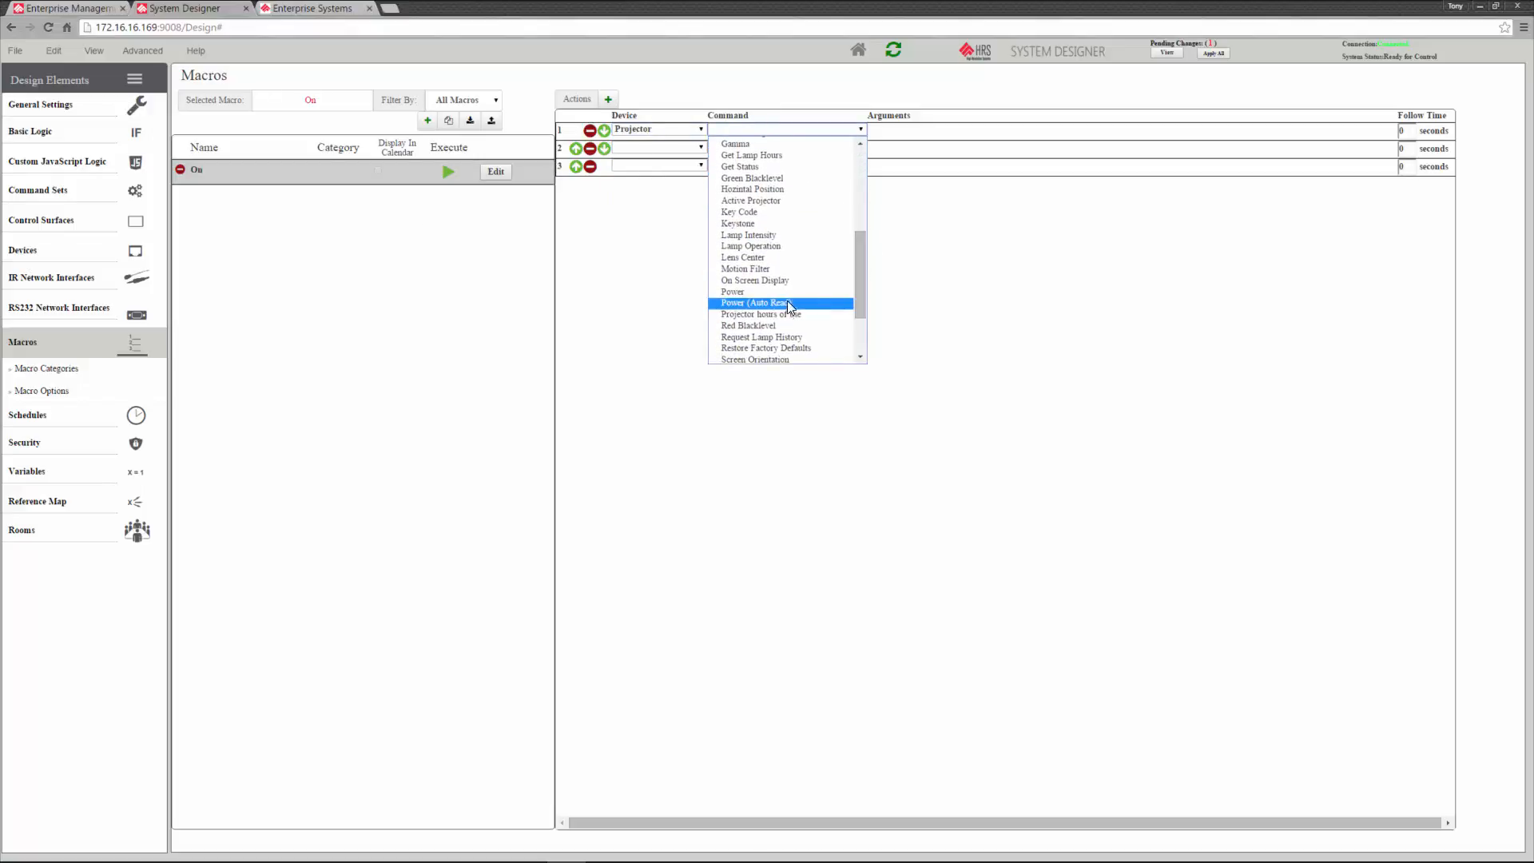
left_click(795, 302)
left_click(975, 138)
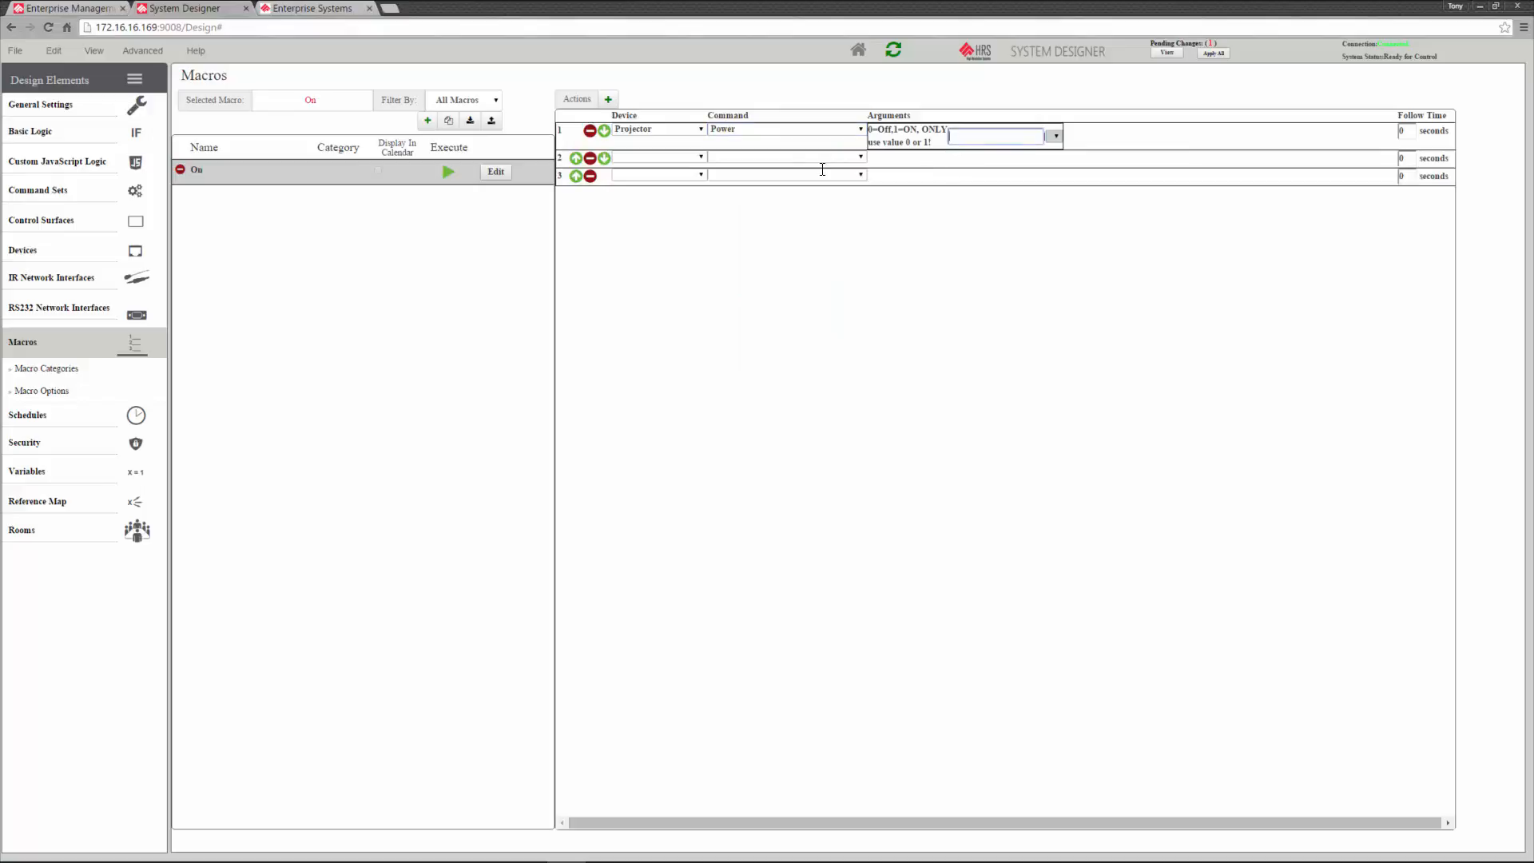
Set the On macro's second action to the Matrix's Switch command with input 01 and output 01
left_click(701, 156)
left_click(629, 192)
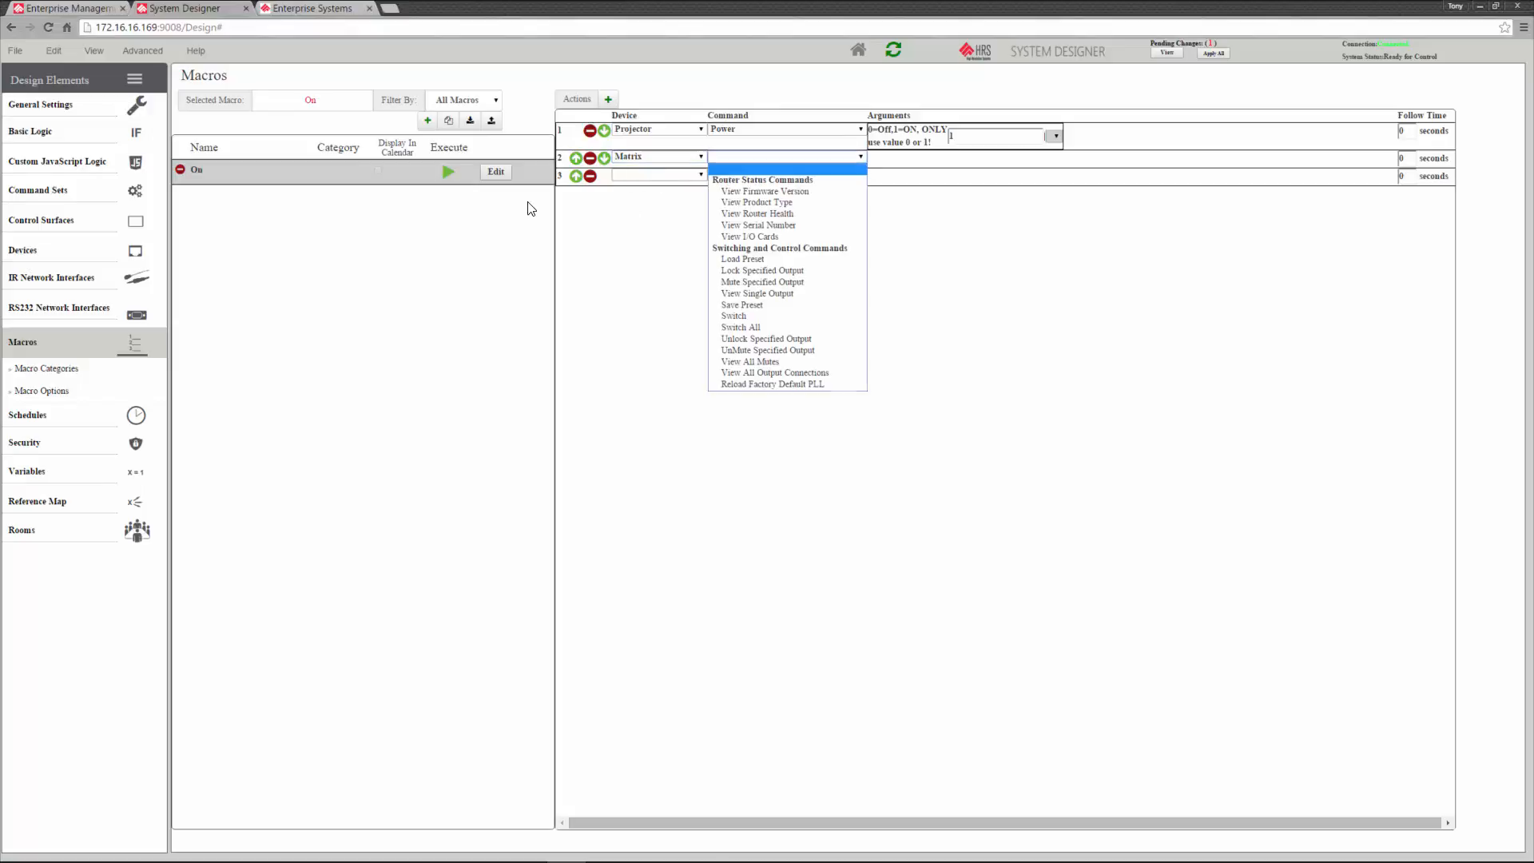
left_click(744, 316)
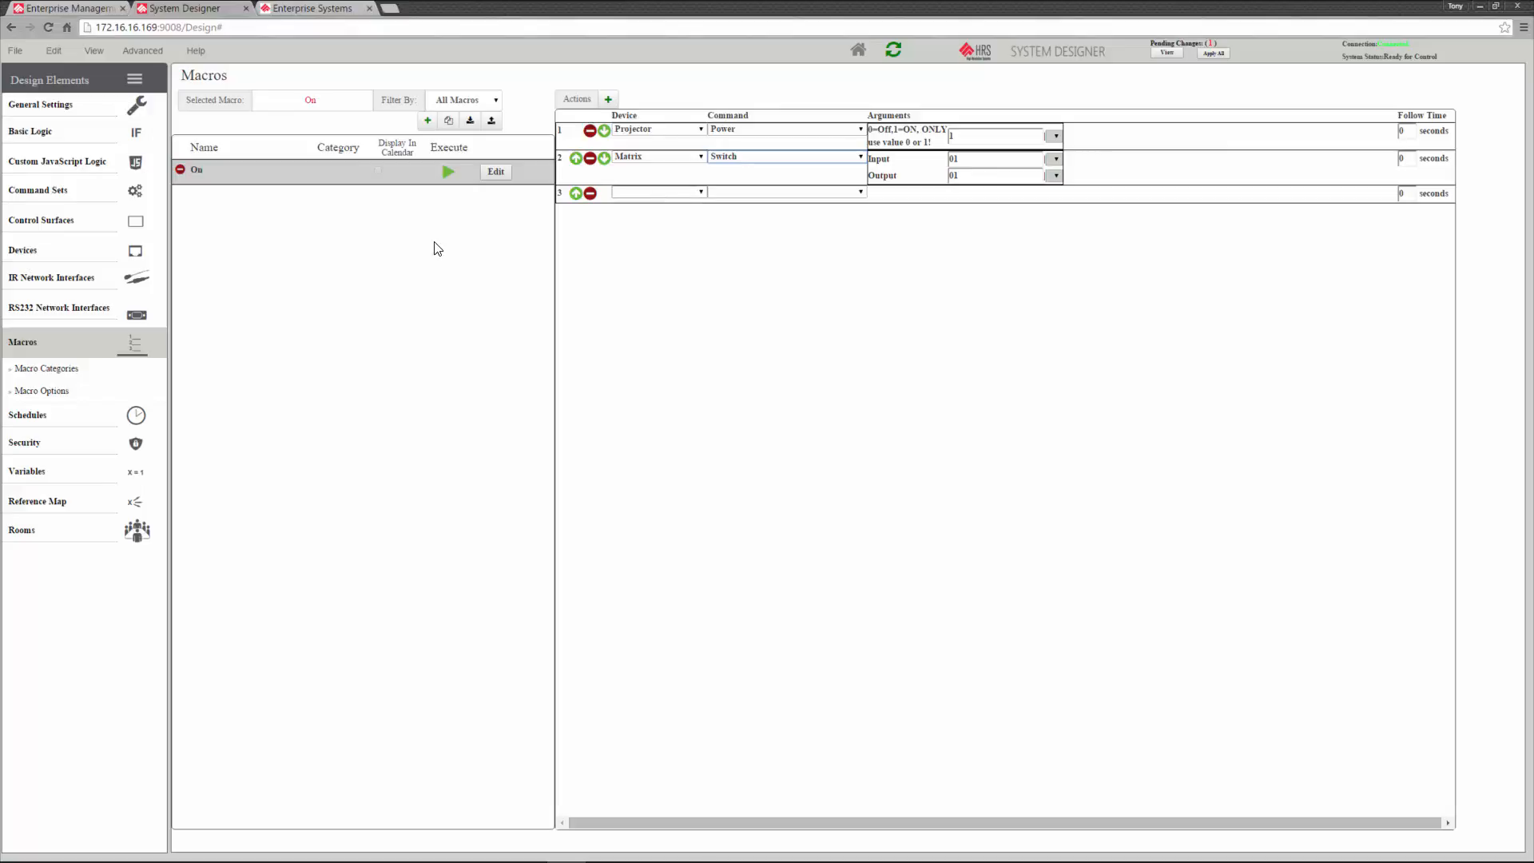
Set the On macro's third action to the TV's Power ON command
left_click(658, 192)
left_click(664, 258)
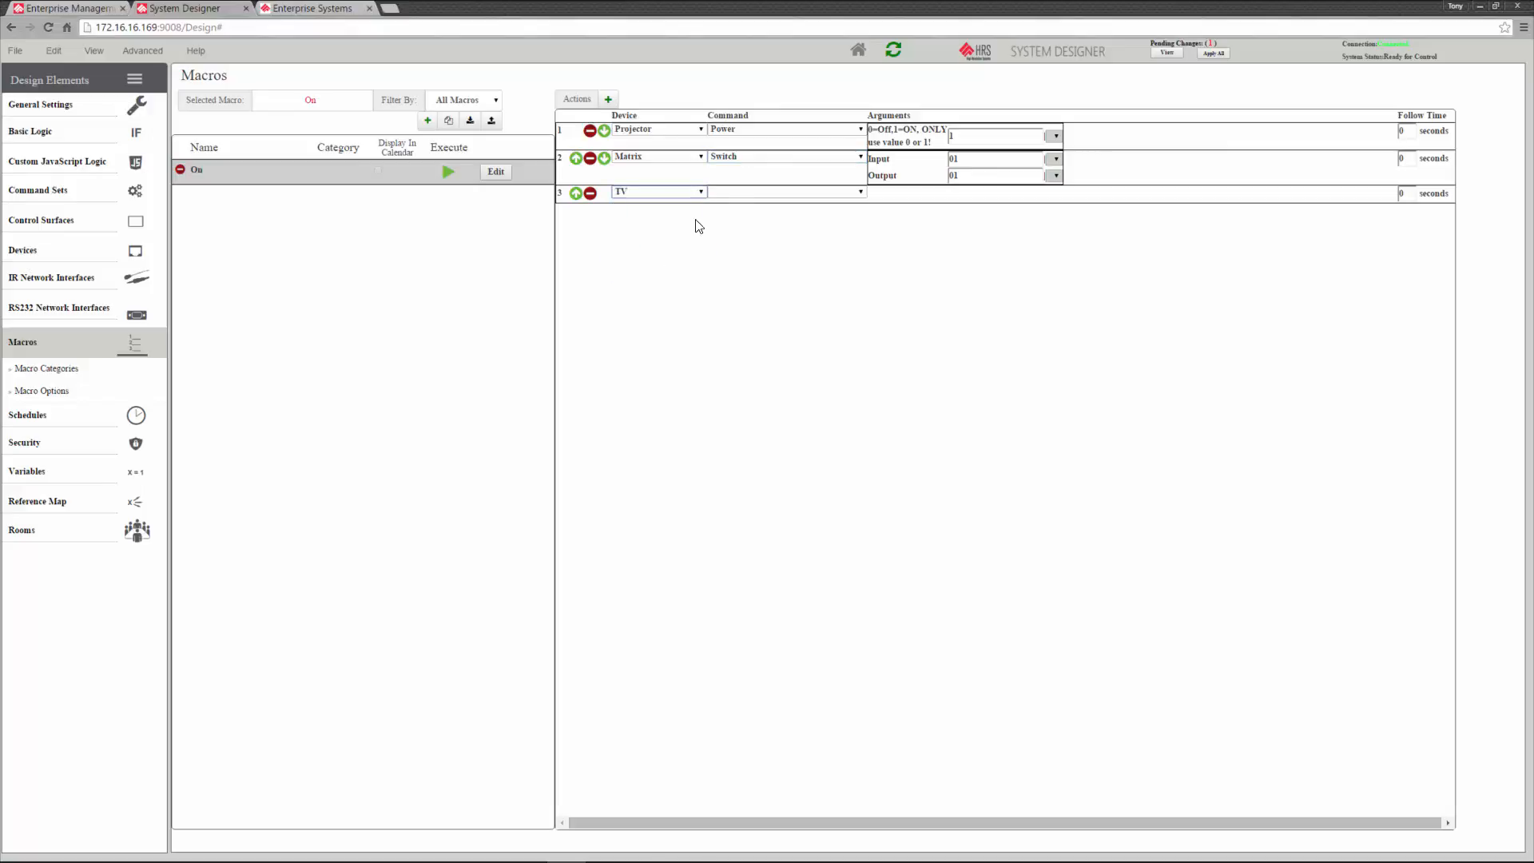
left_click(740, 196)
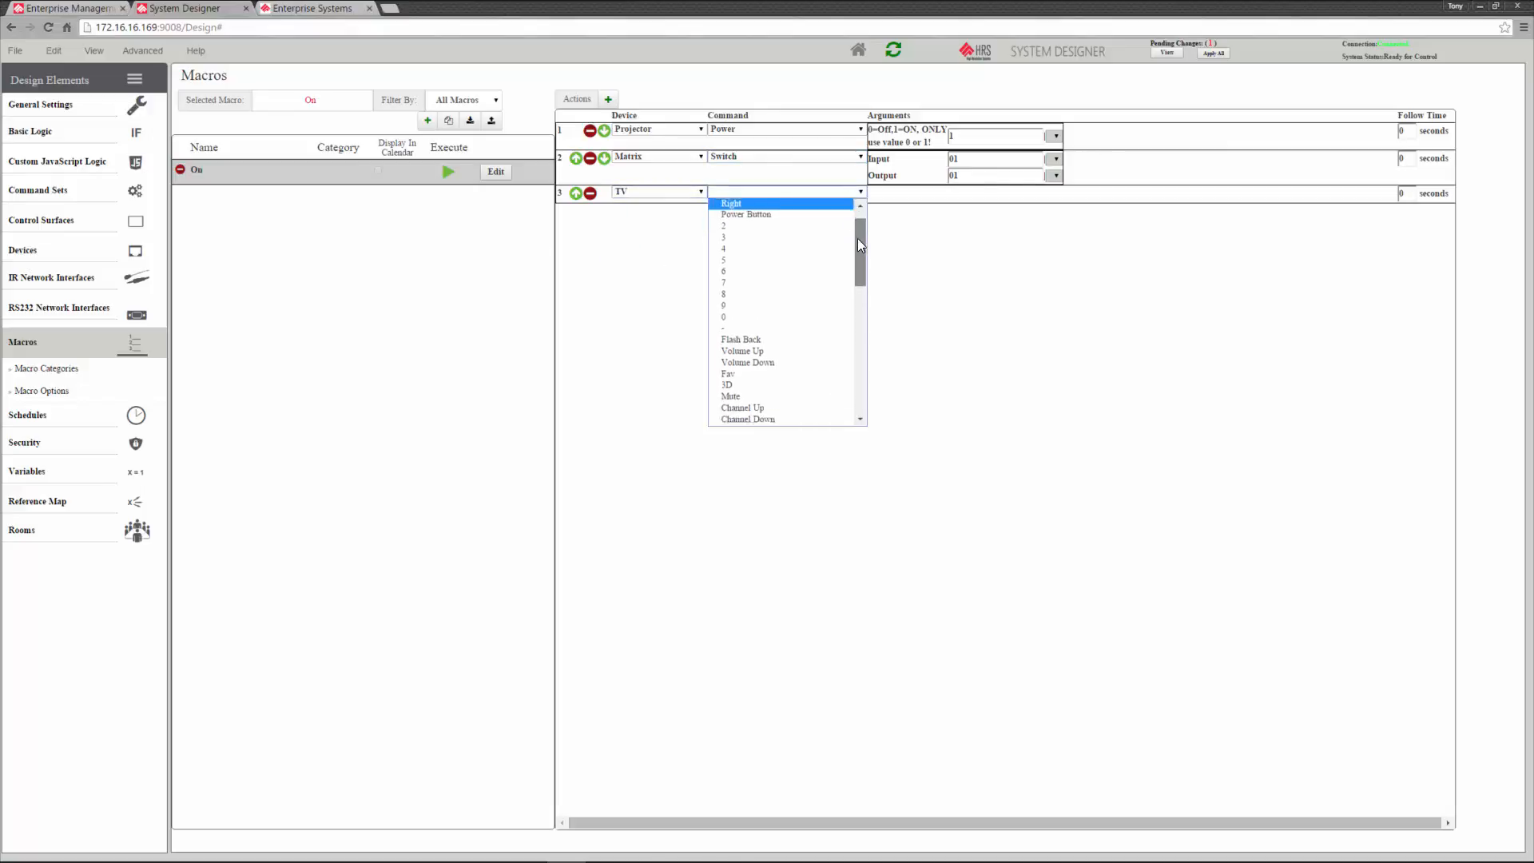
left_click_drag(856, 238, 860, 335)
left_click(767, 356)
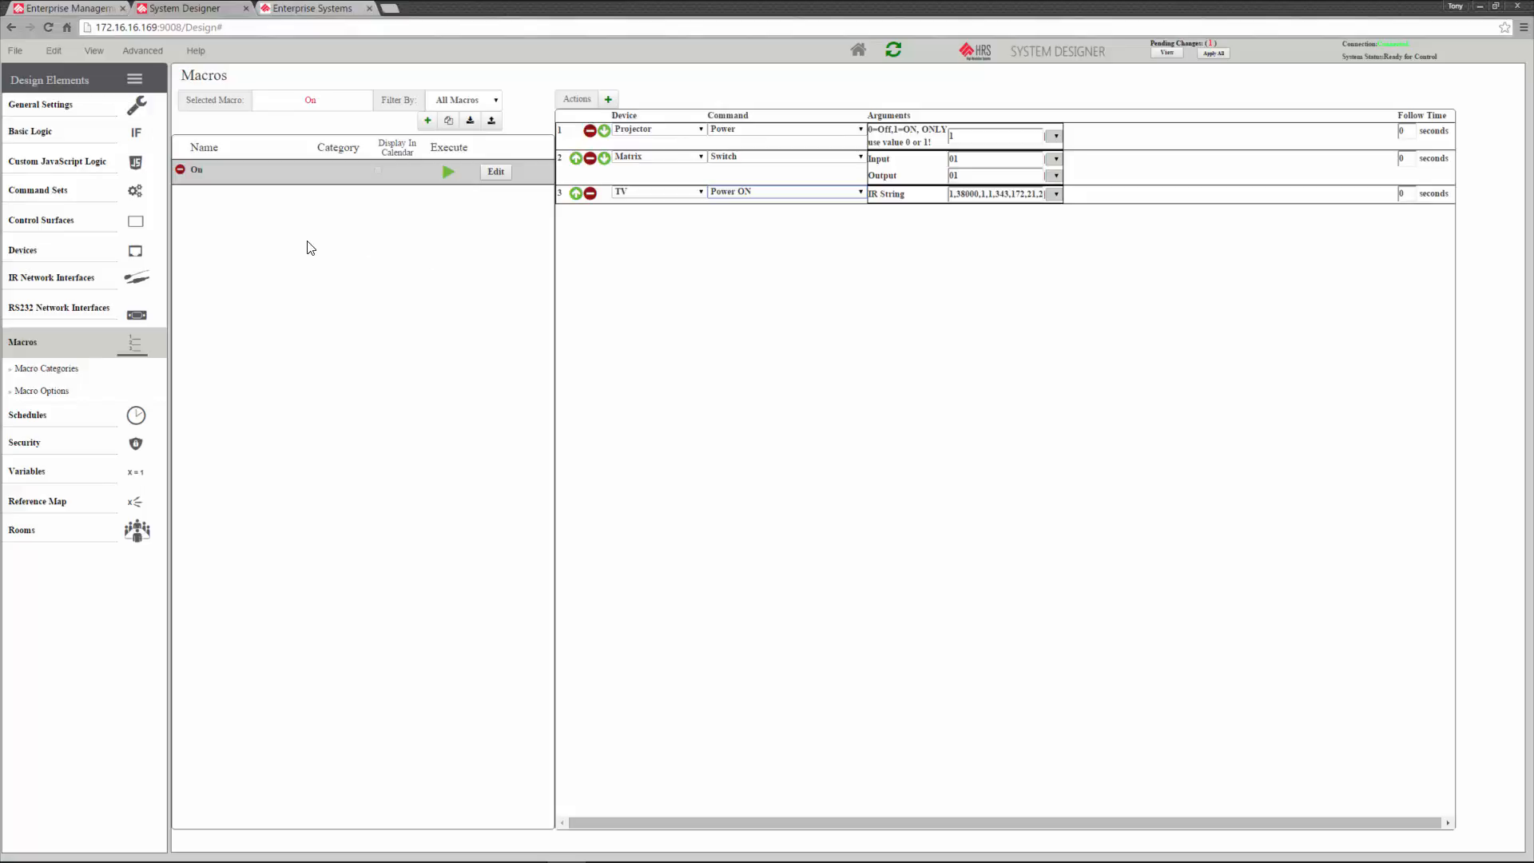
left_click(427, 120)
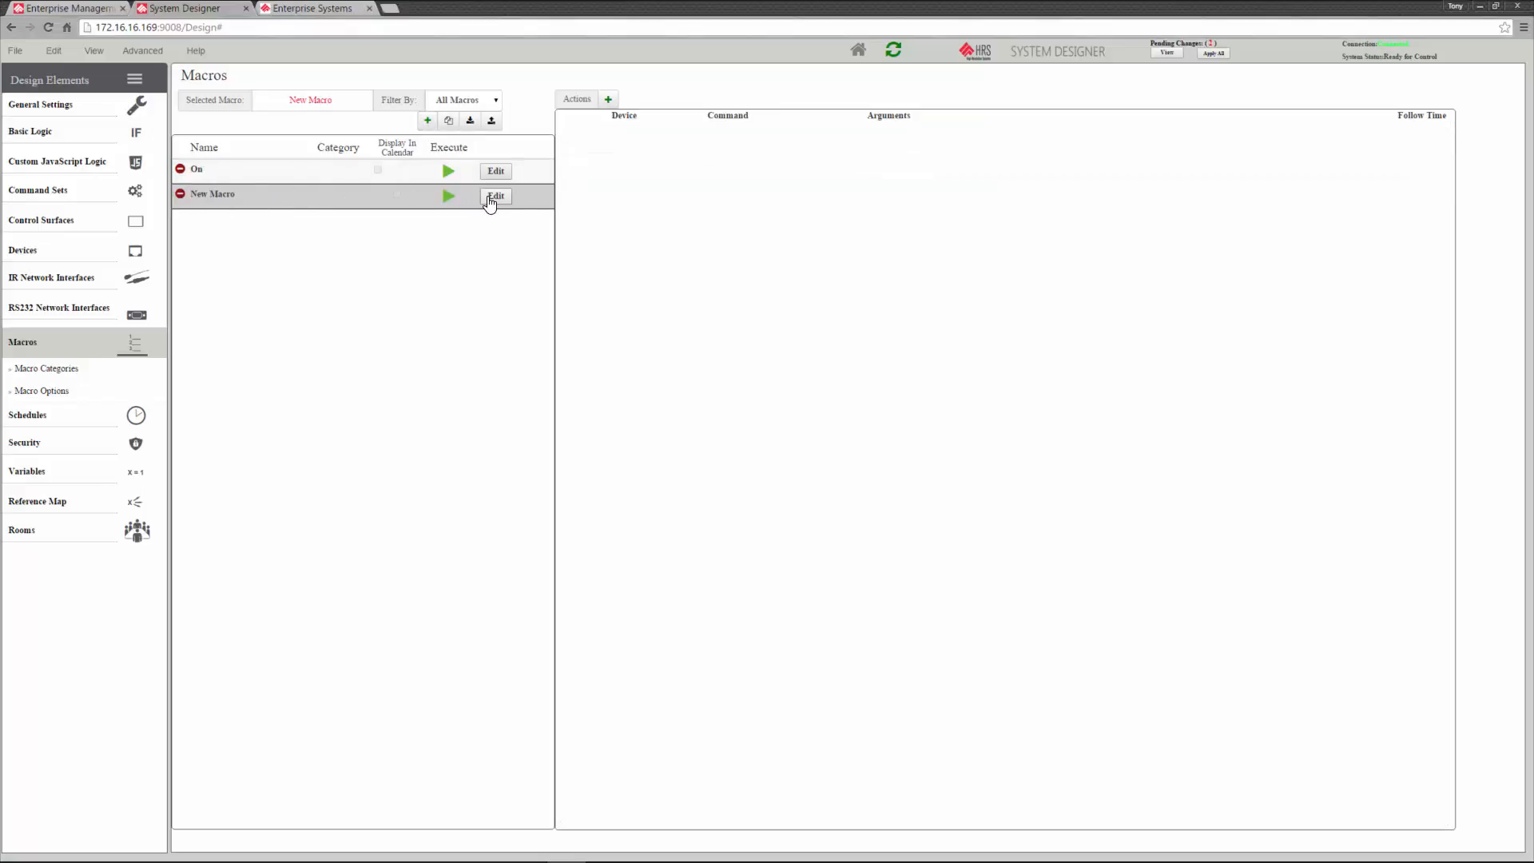
left_click(180, 196)
left_click(779, 115)
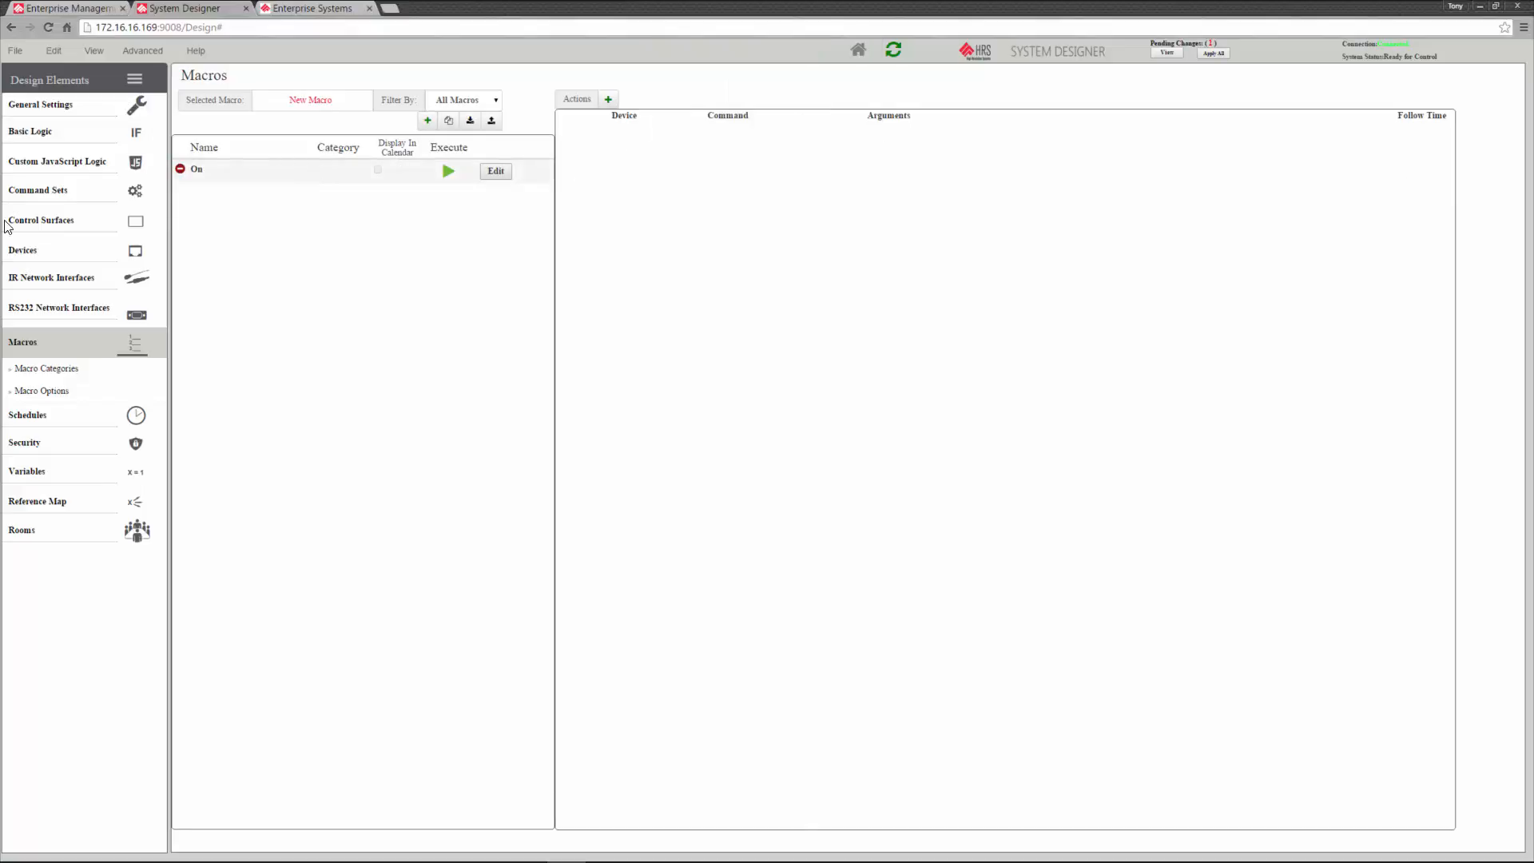
Duplicate the On macro, rename the copy "Off" and save it
left_click(307, 173)
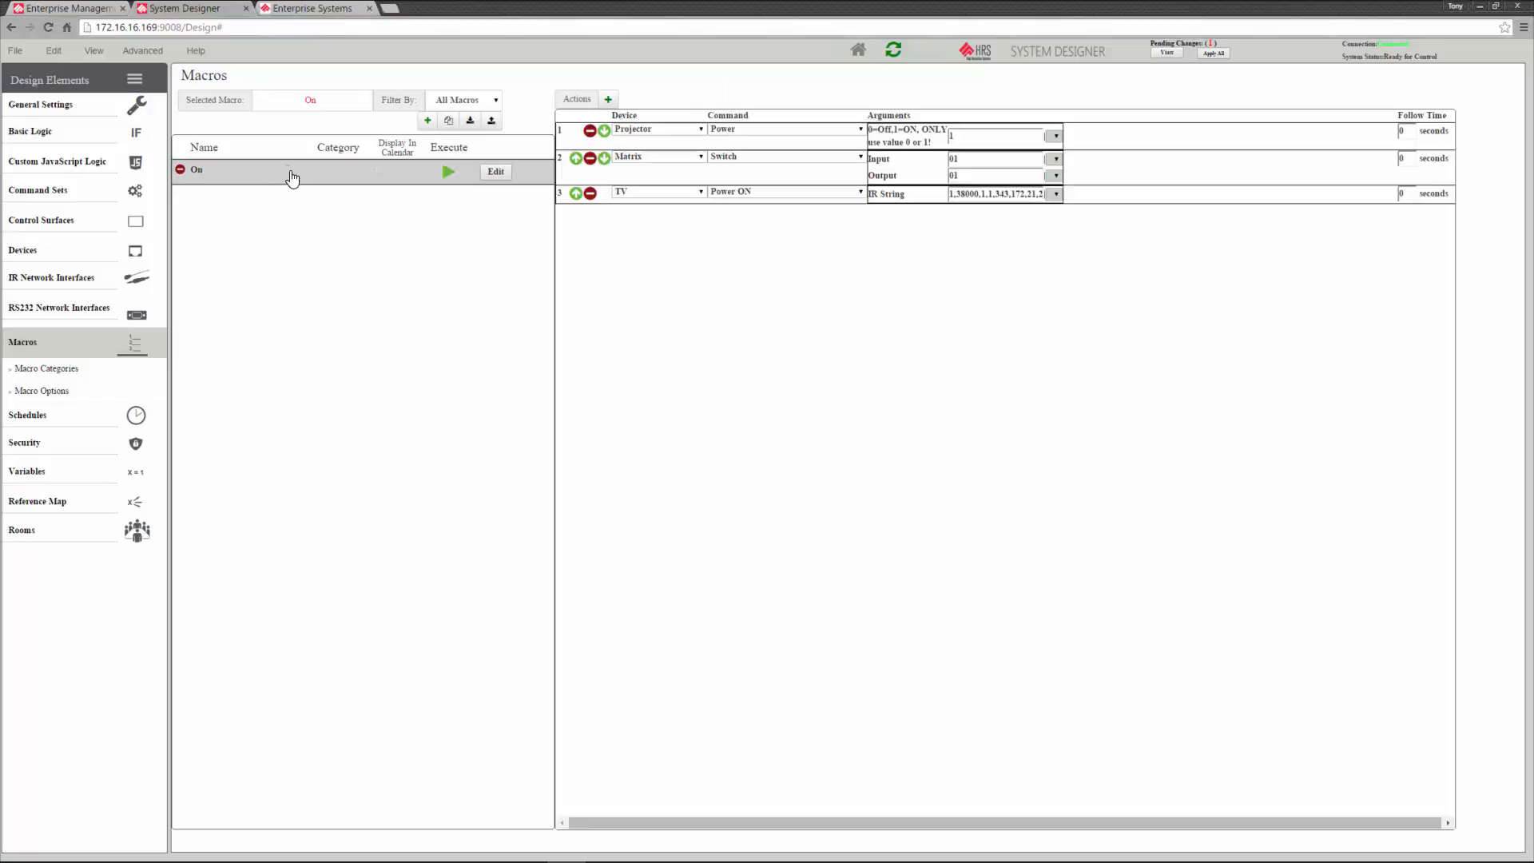
left_click(450, 122)
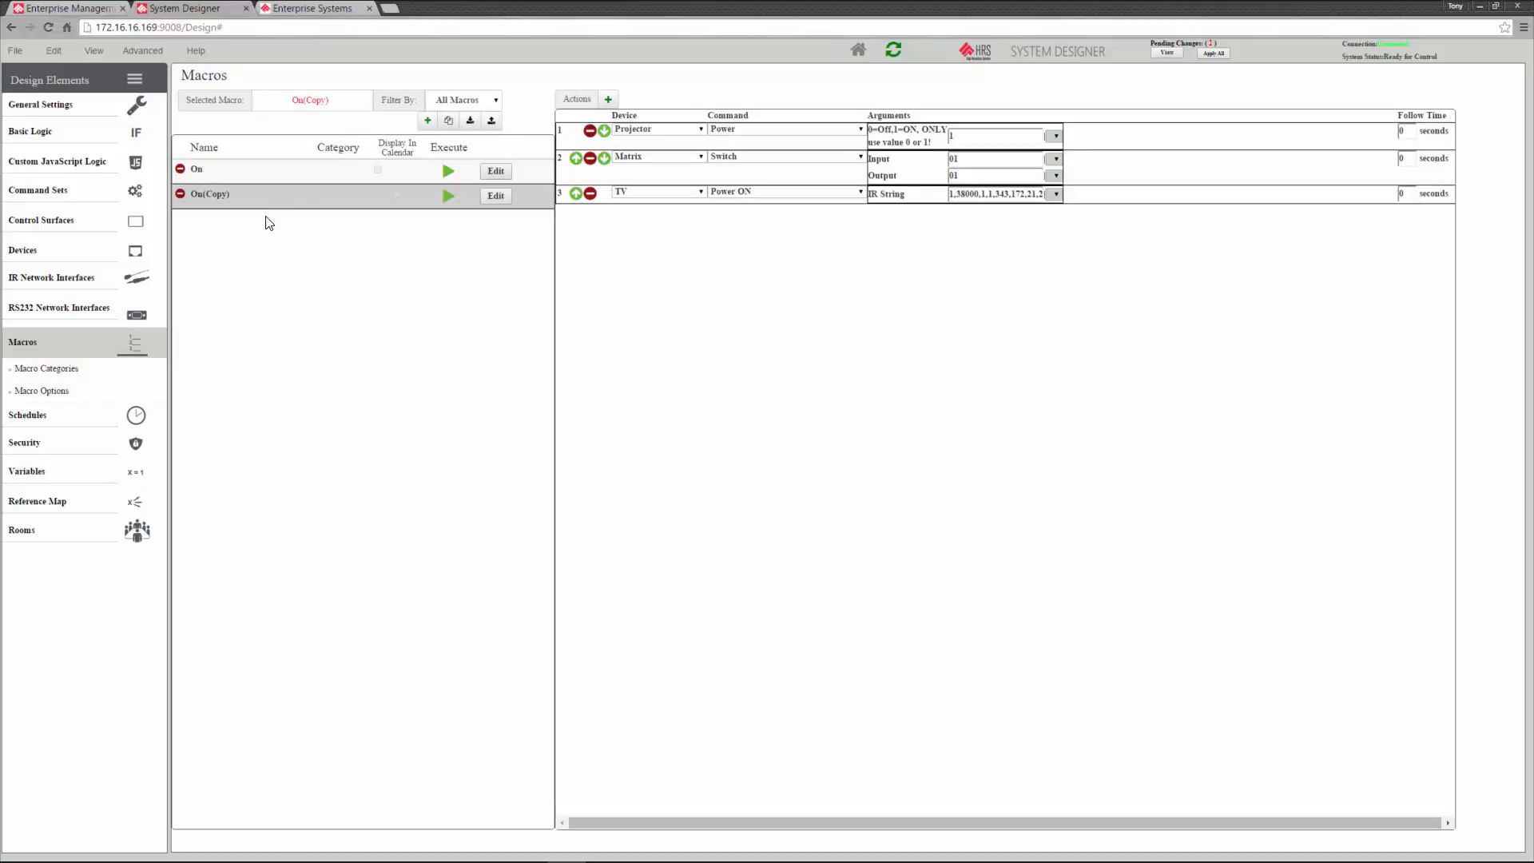
left_click(496, 196)
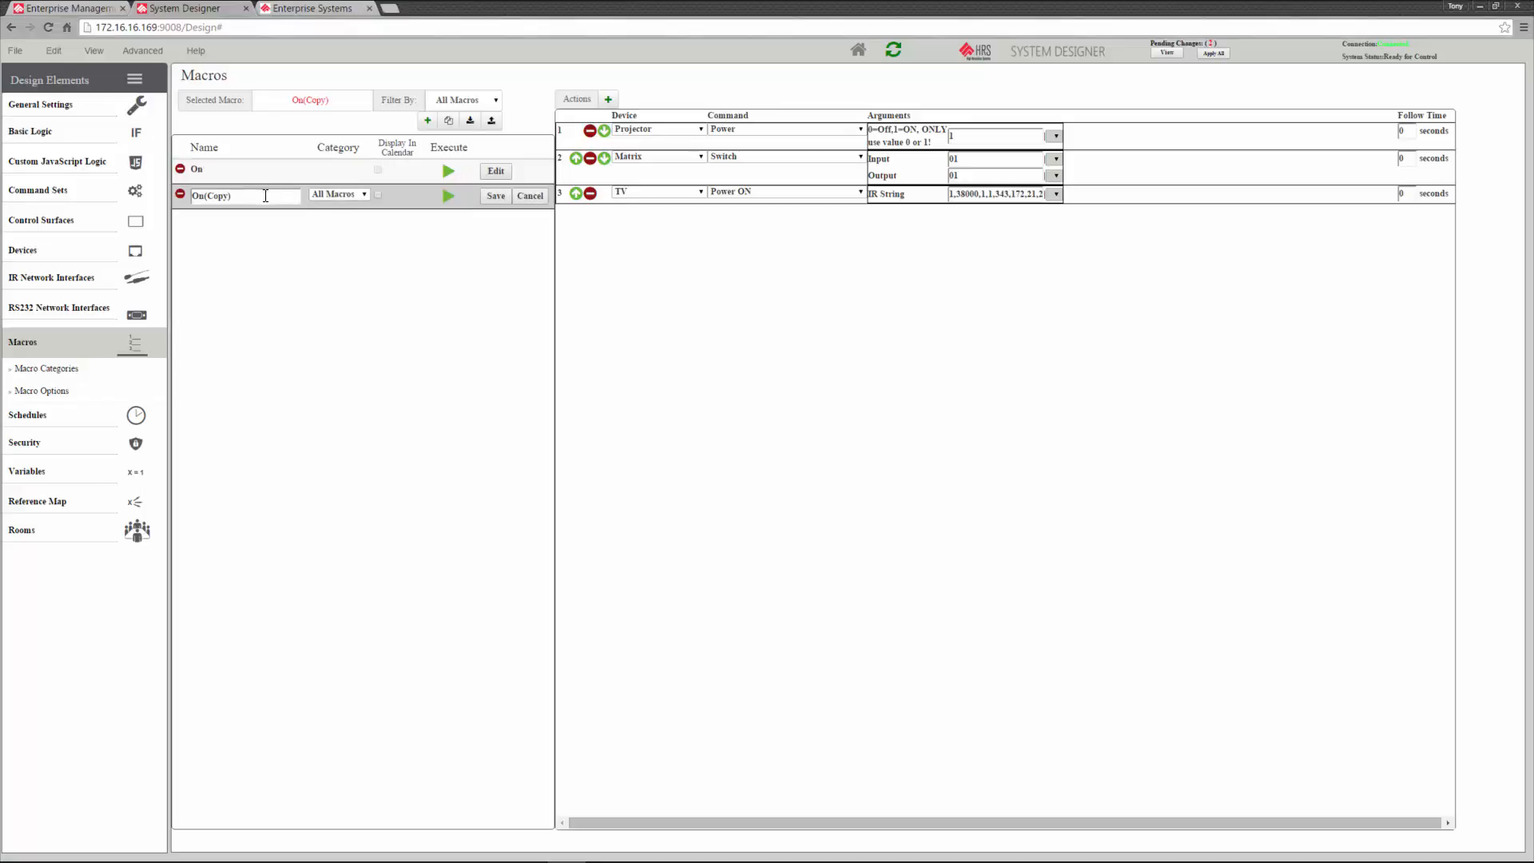
left_click_drag(266, 195, 163, 201)
type("Off")
left_click(496, 195)
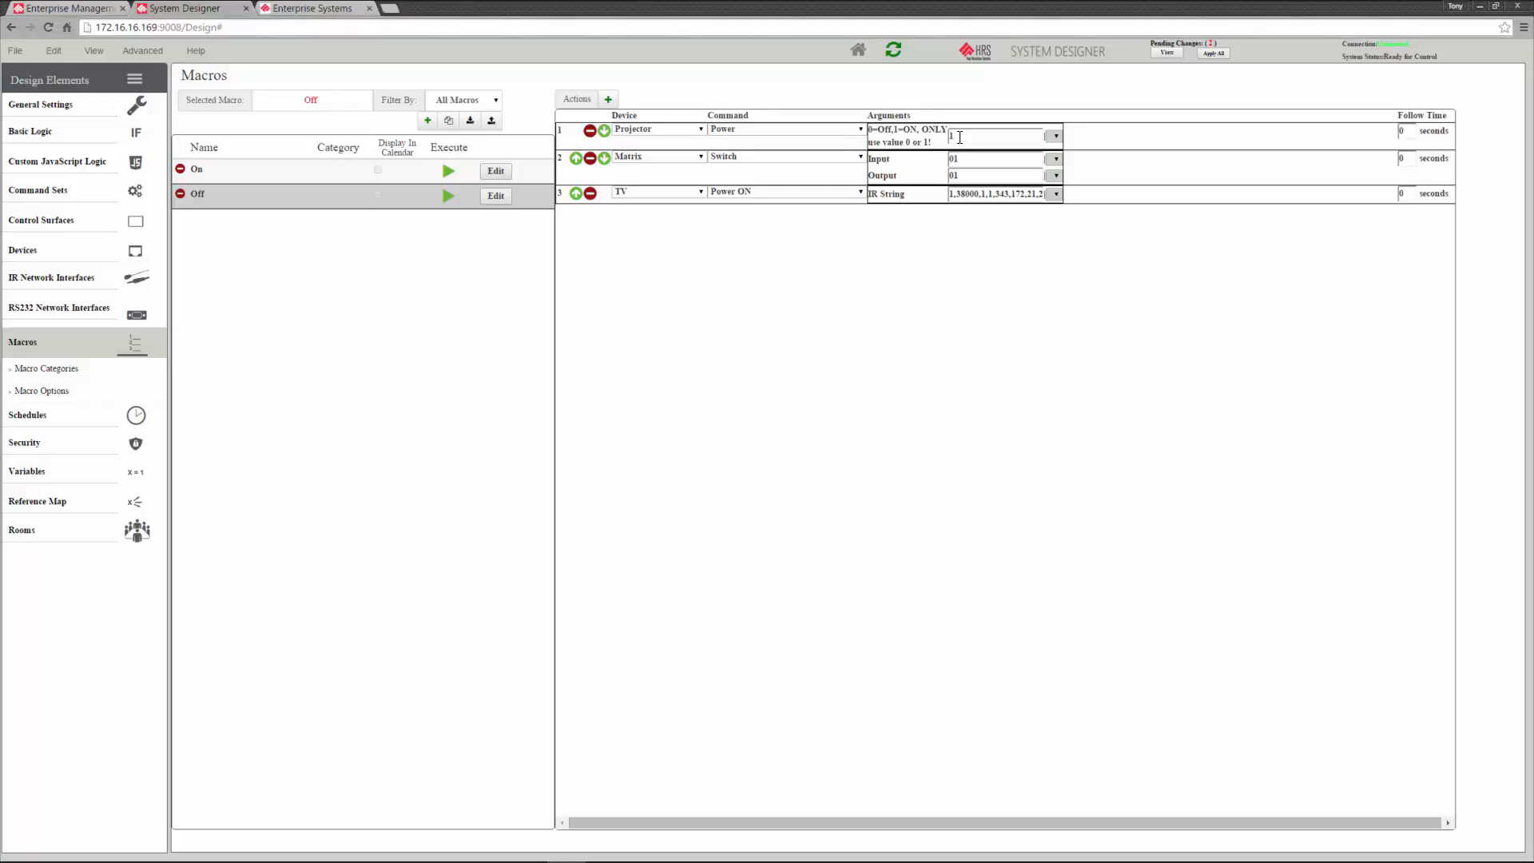
Adapt the Off macro's actions: Projector power argument 0, Matrix switch input 02, and TV command Power OFF
left_click(960, 138)
left_click(969, 161)
left_click(769, 193)
scroll(860, 339, "down", 1)
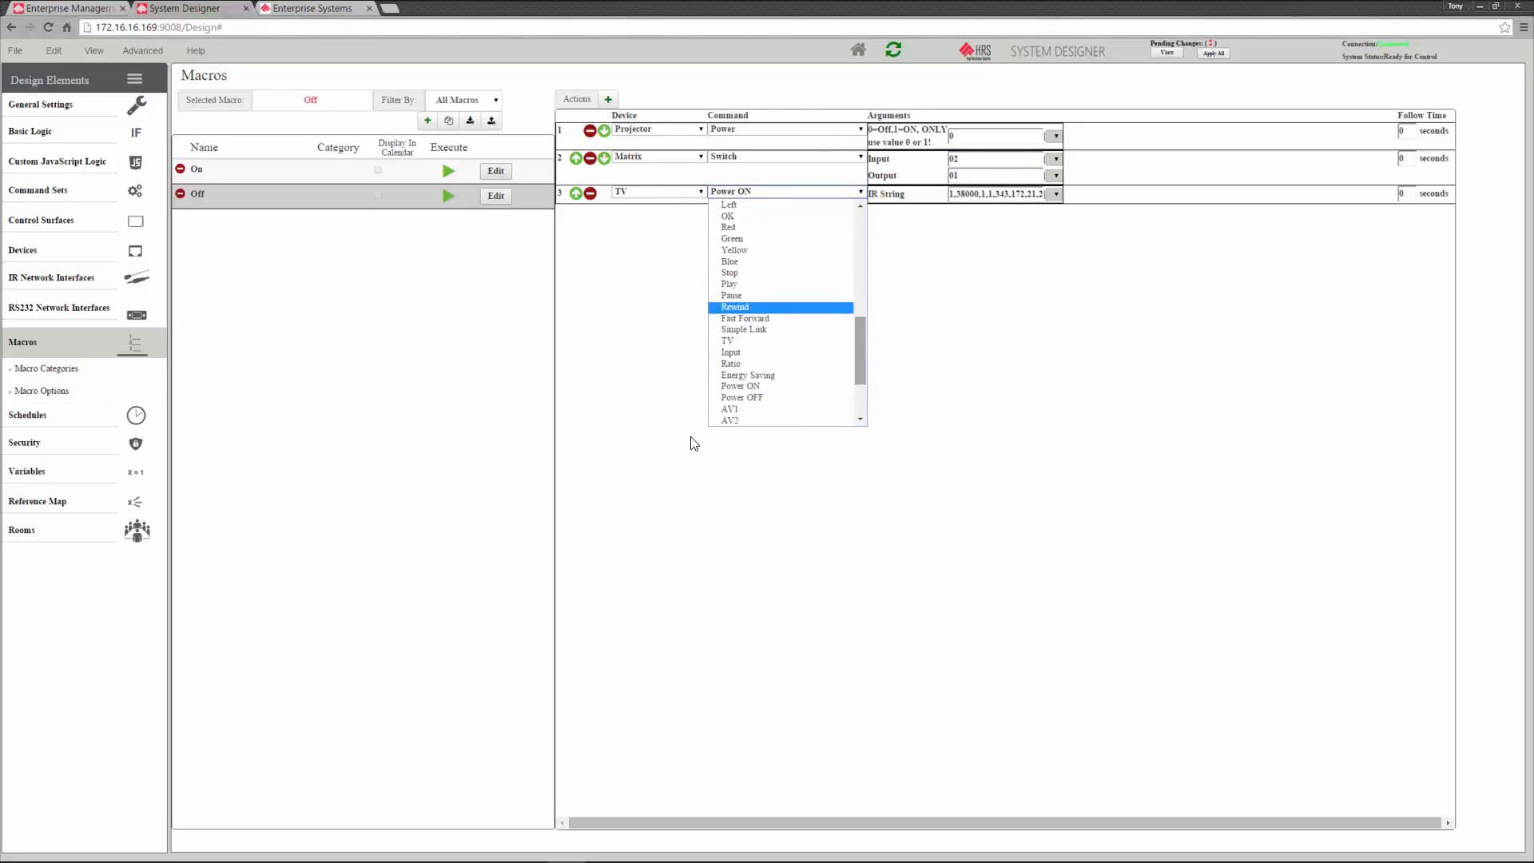
left_click(803, 398)
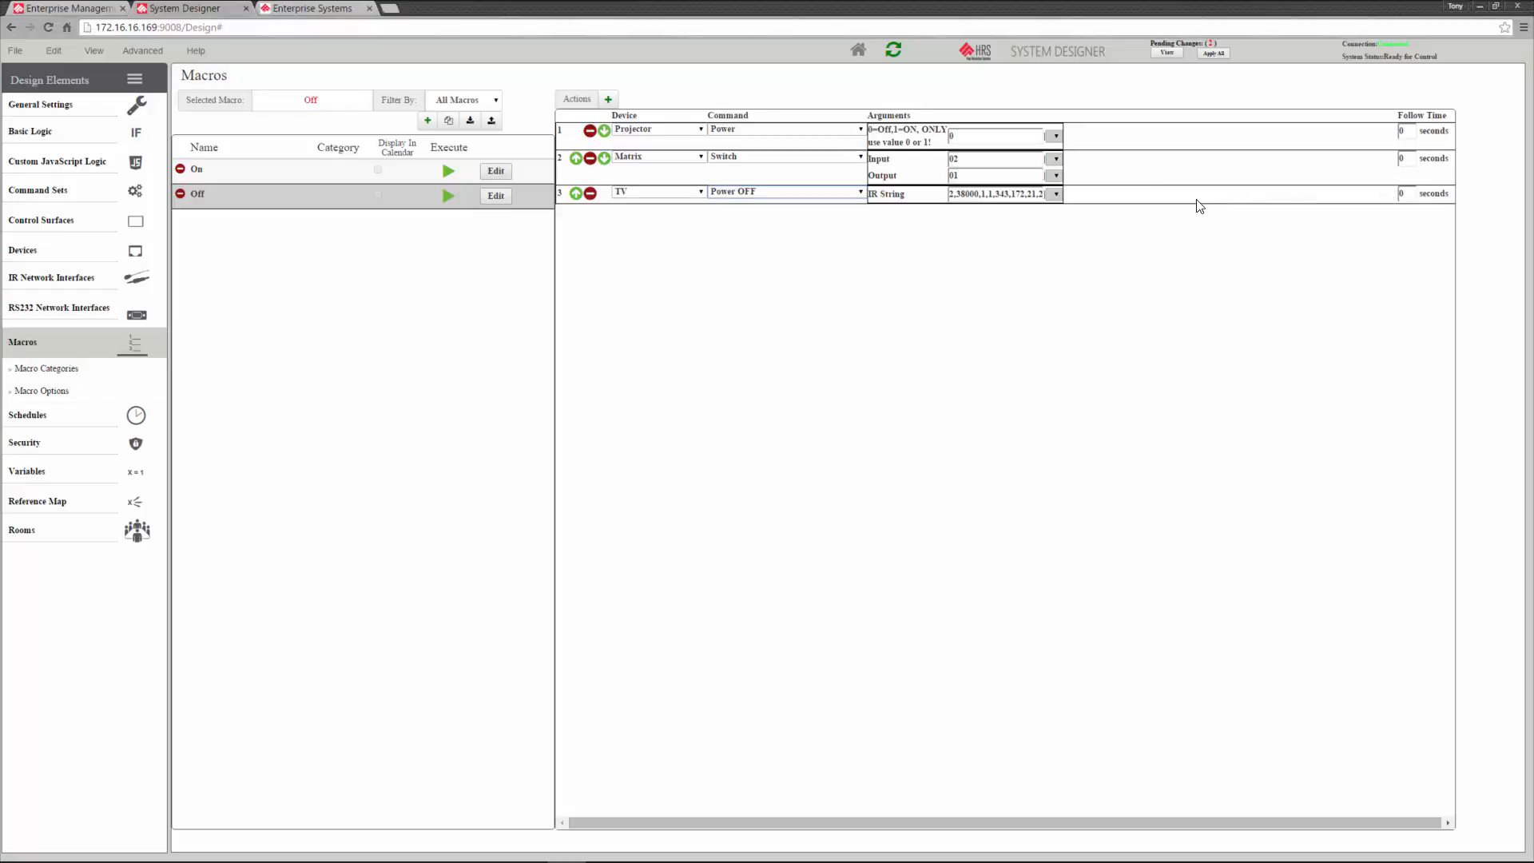
Set the follow time of the On macro's projector action to 3 seconds
left_click(292, 170)
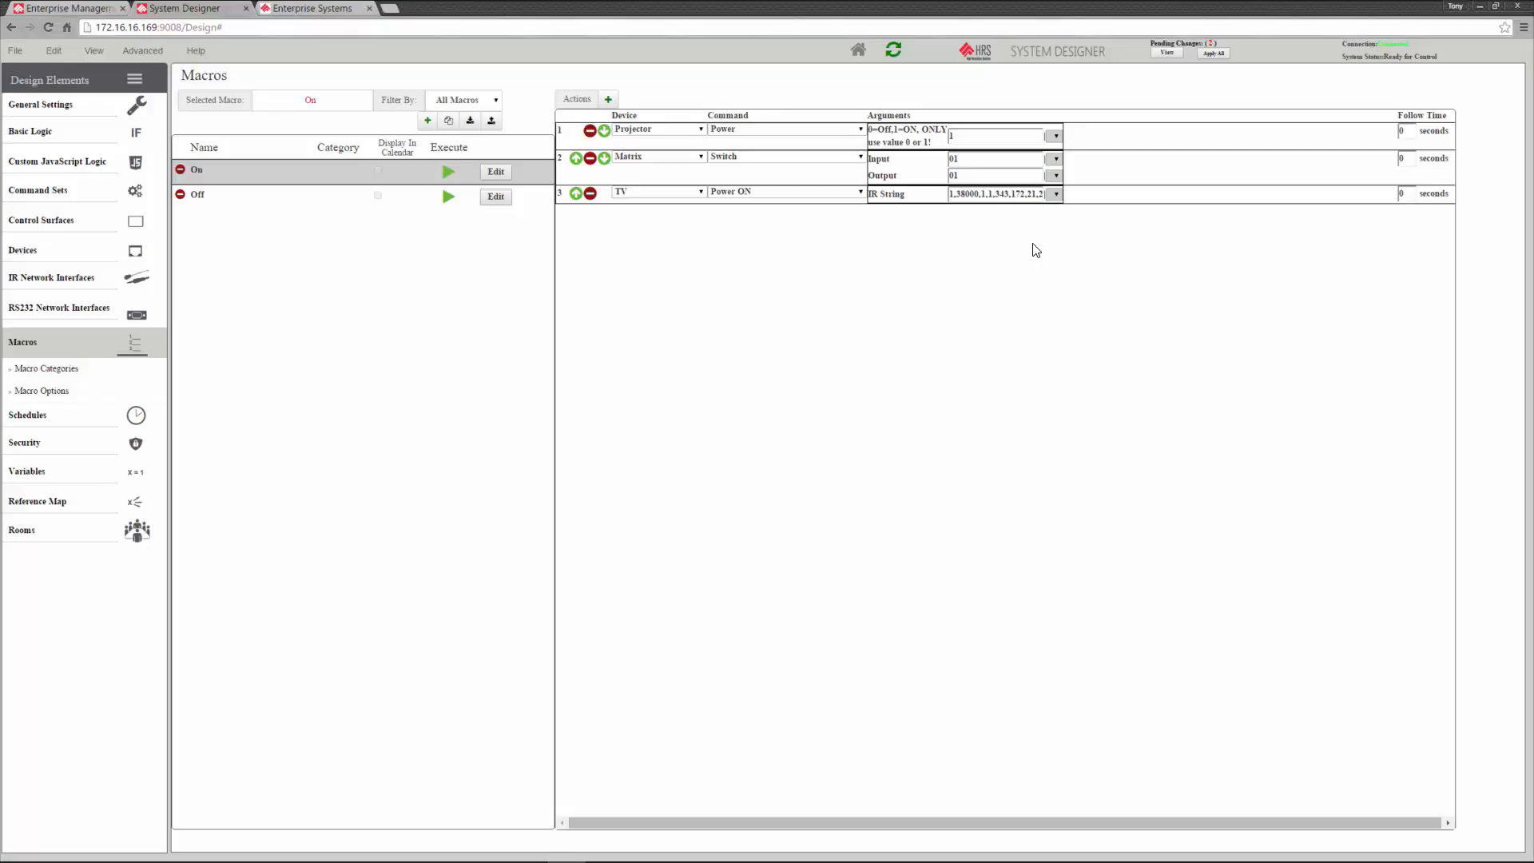
double_click(1405, 131)
type("3")
Add a button to the upper-left area of the Page 1 control surface and set its text to "On"
left_click(74, 226)
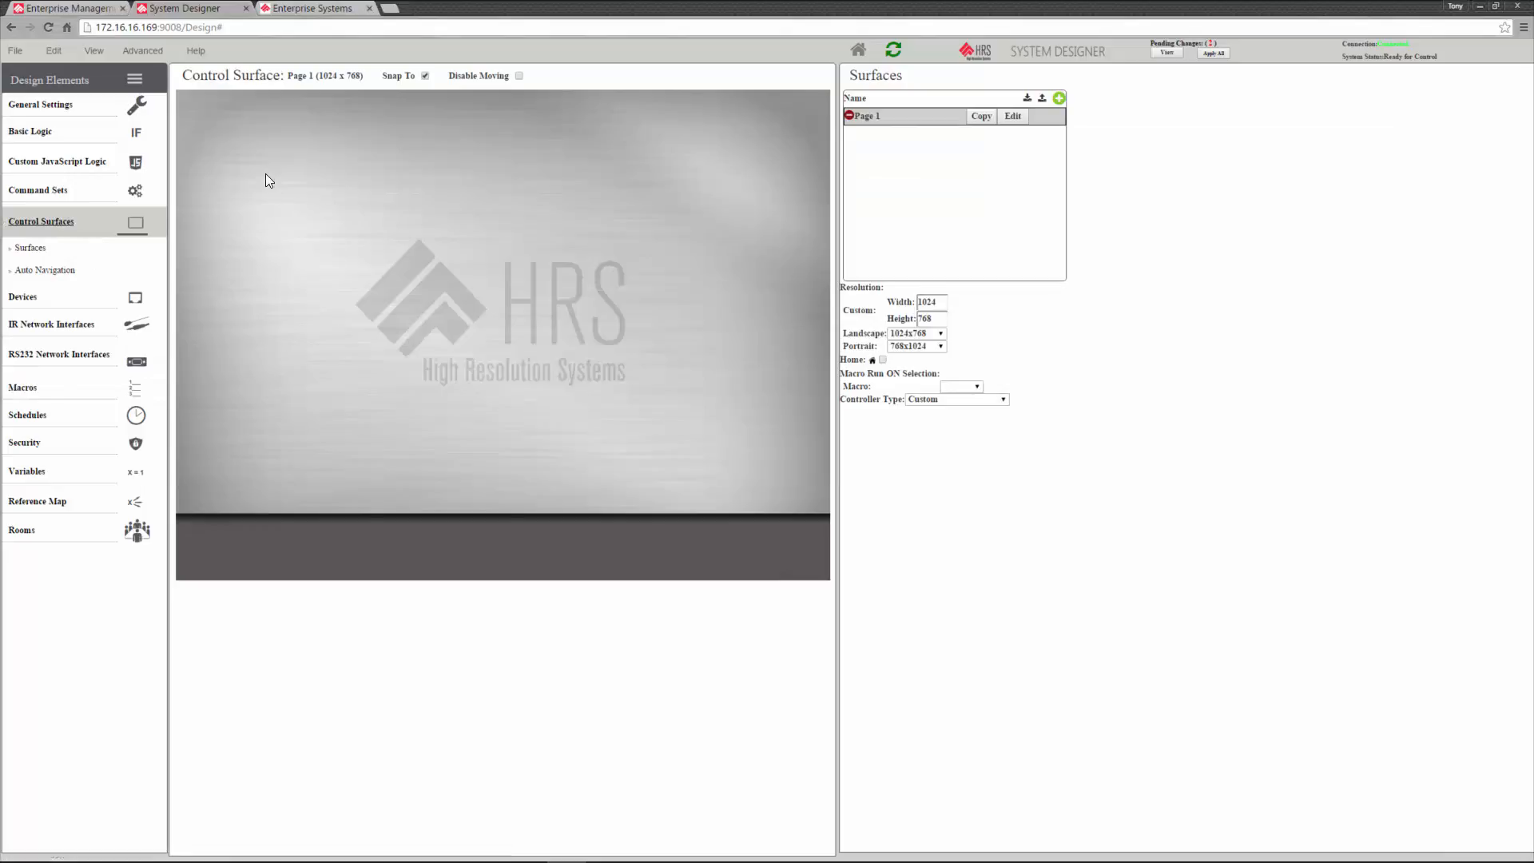
right_click(255, 155)
mouse_move(268, 177)
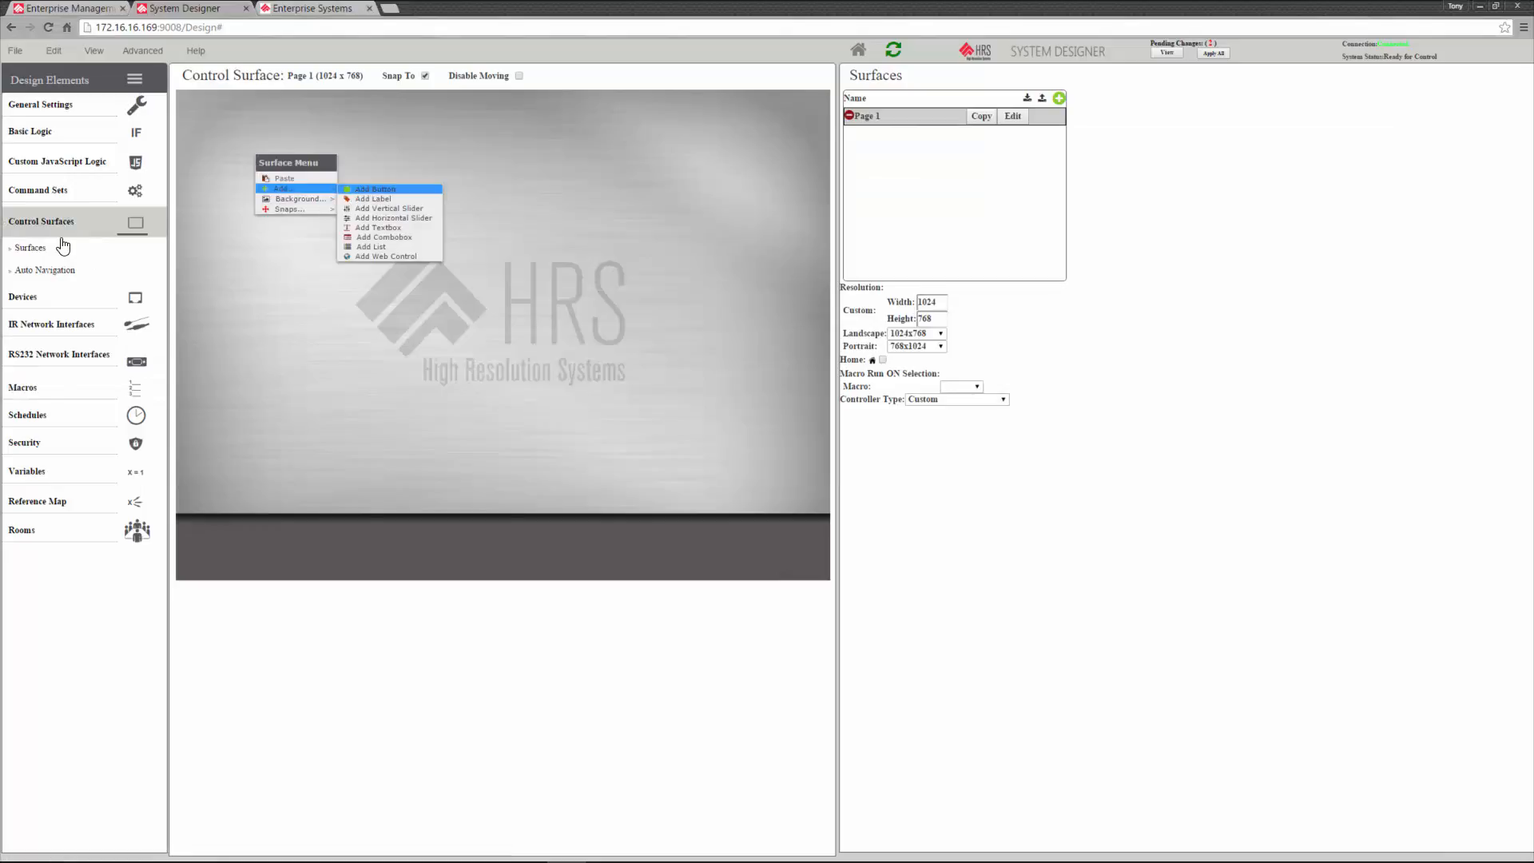
left_click(357, 189)
left_click(294, 187)
left_click(880, 170)
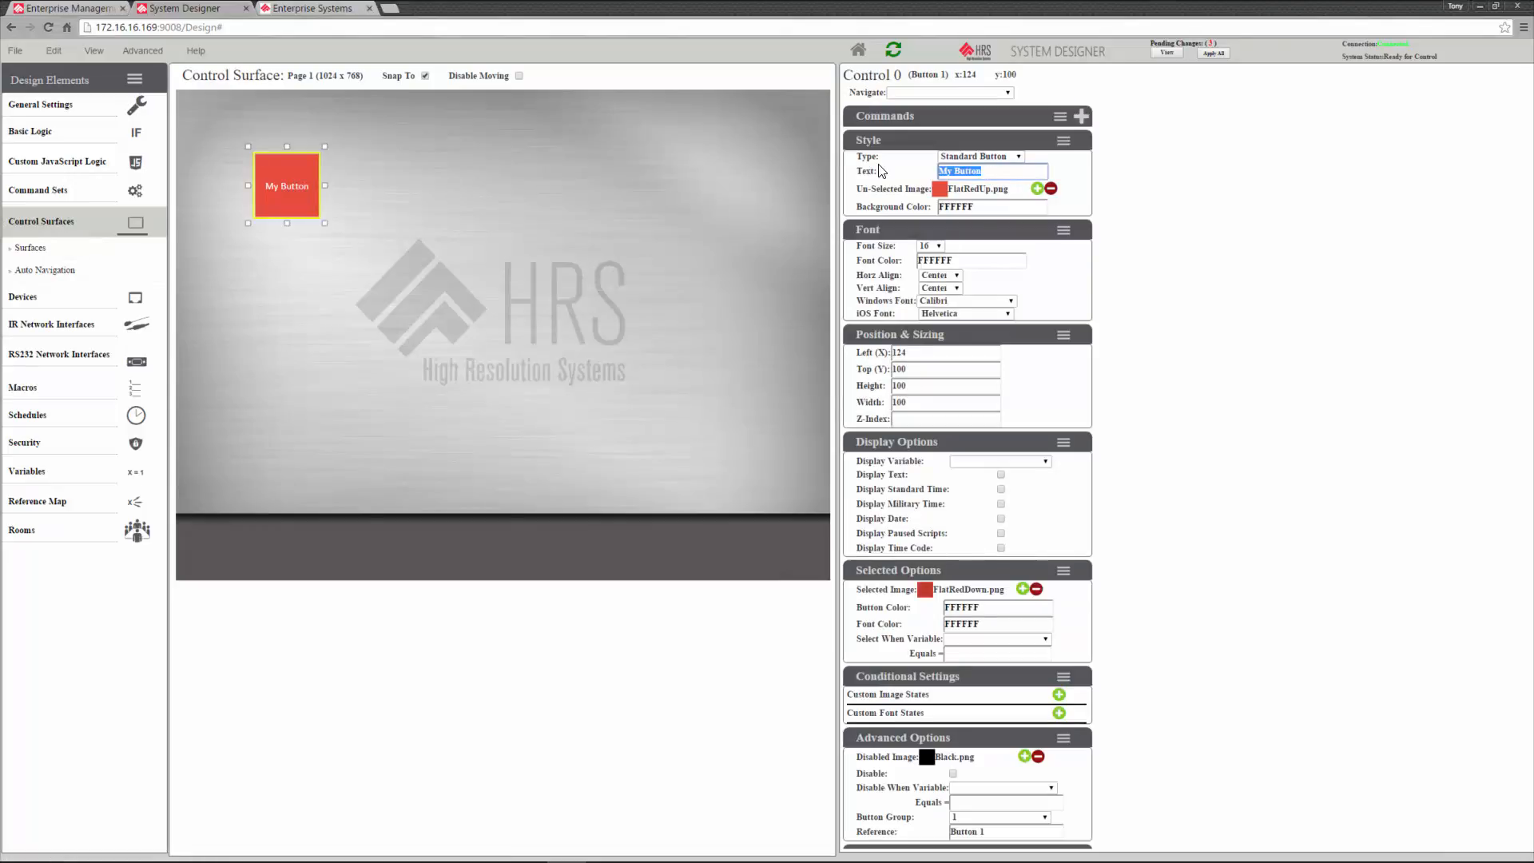
type("On")
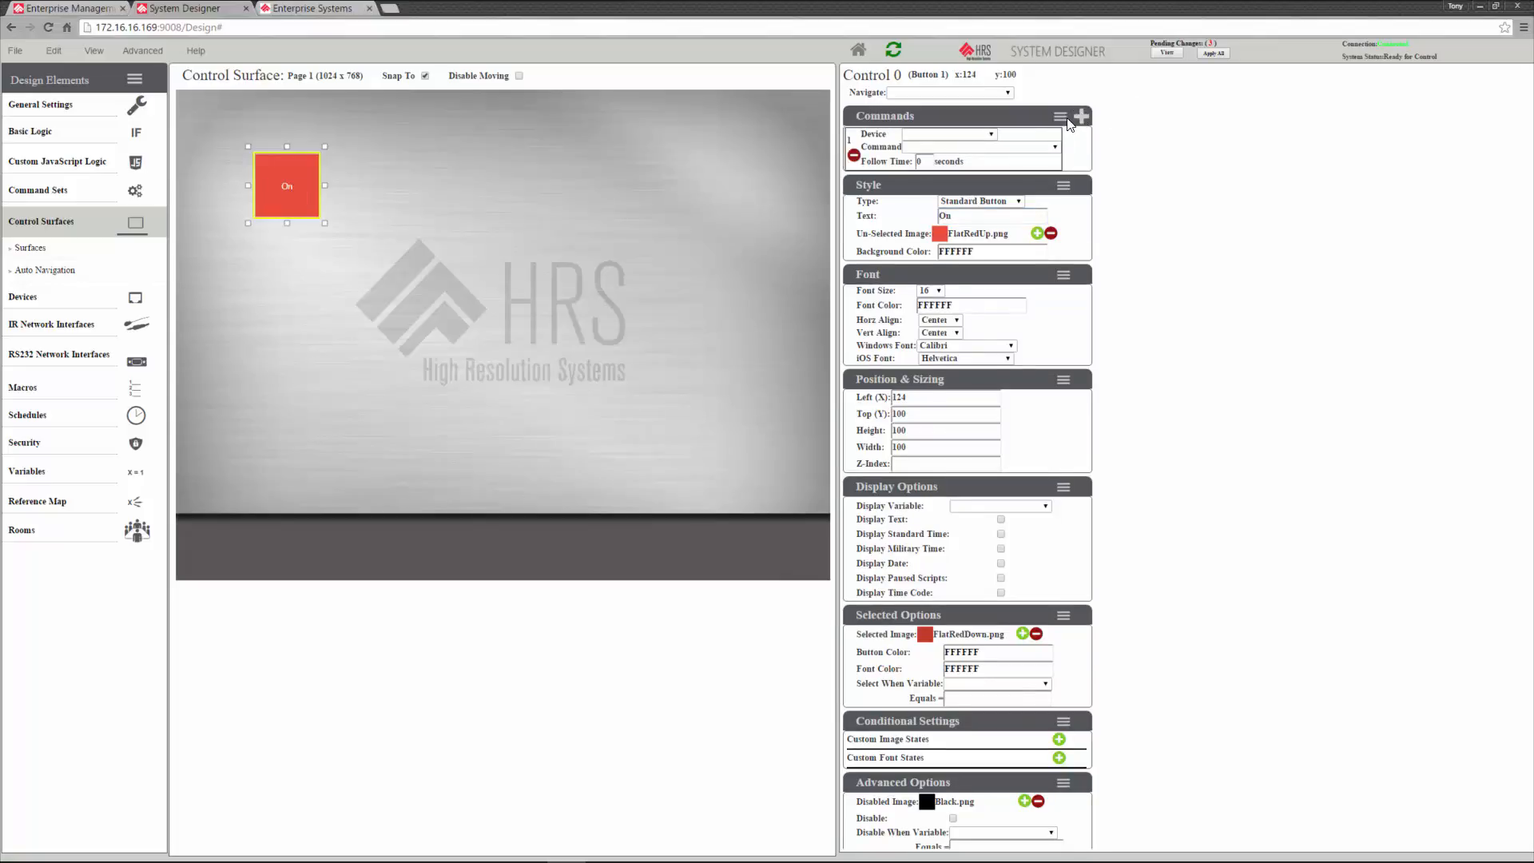
Set the On button's command to the System device's Execute Macro with the On macro as argument
left_click(989, 134)
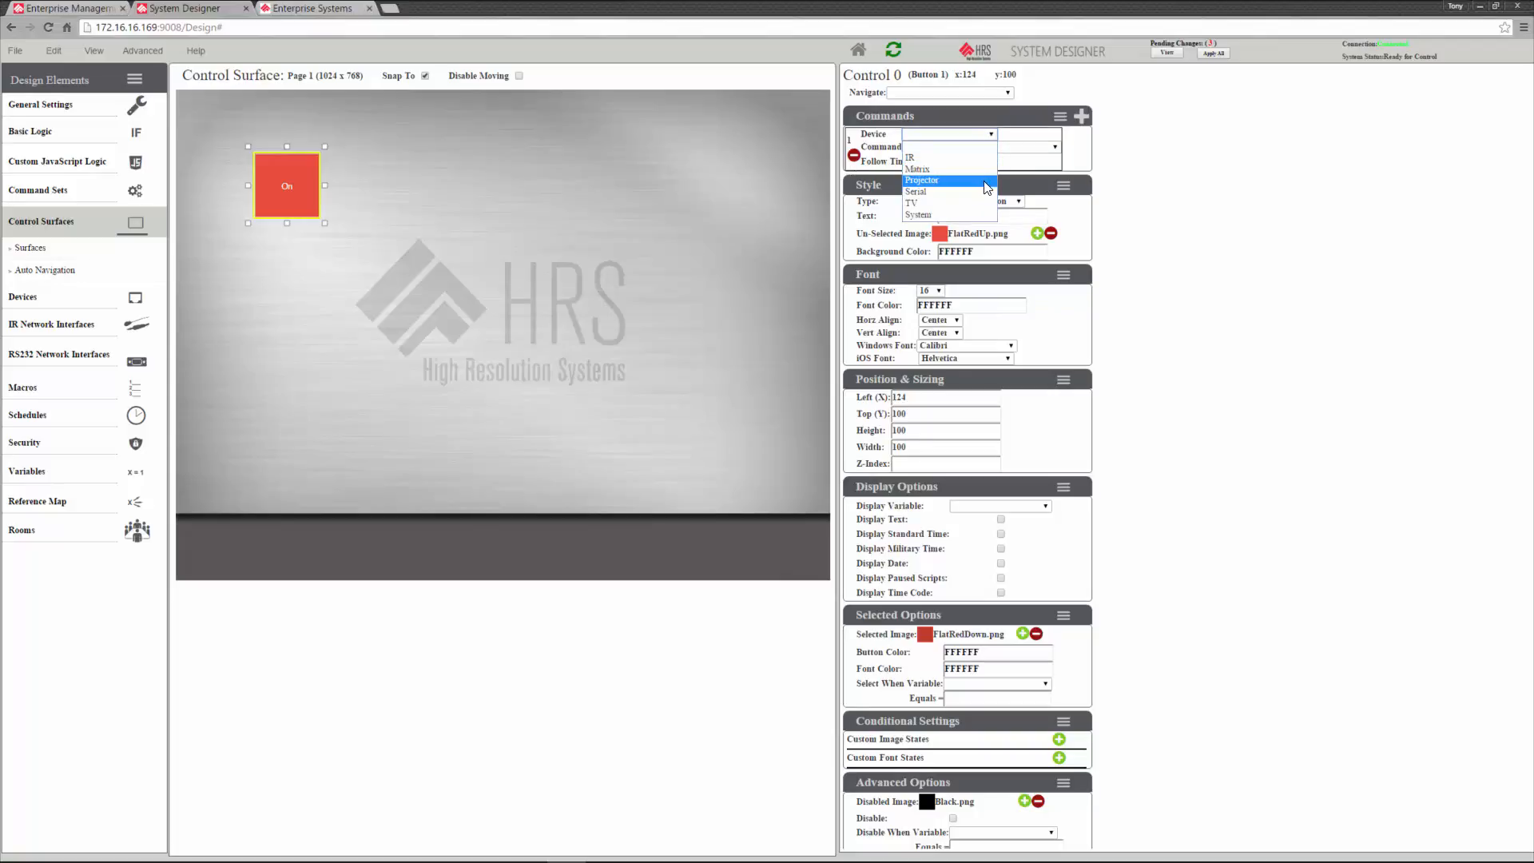
left_click(957, 214)
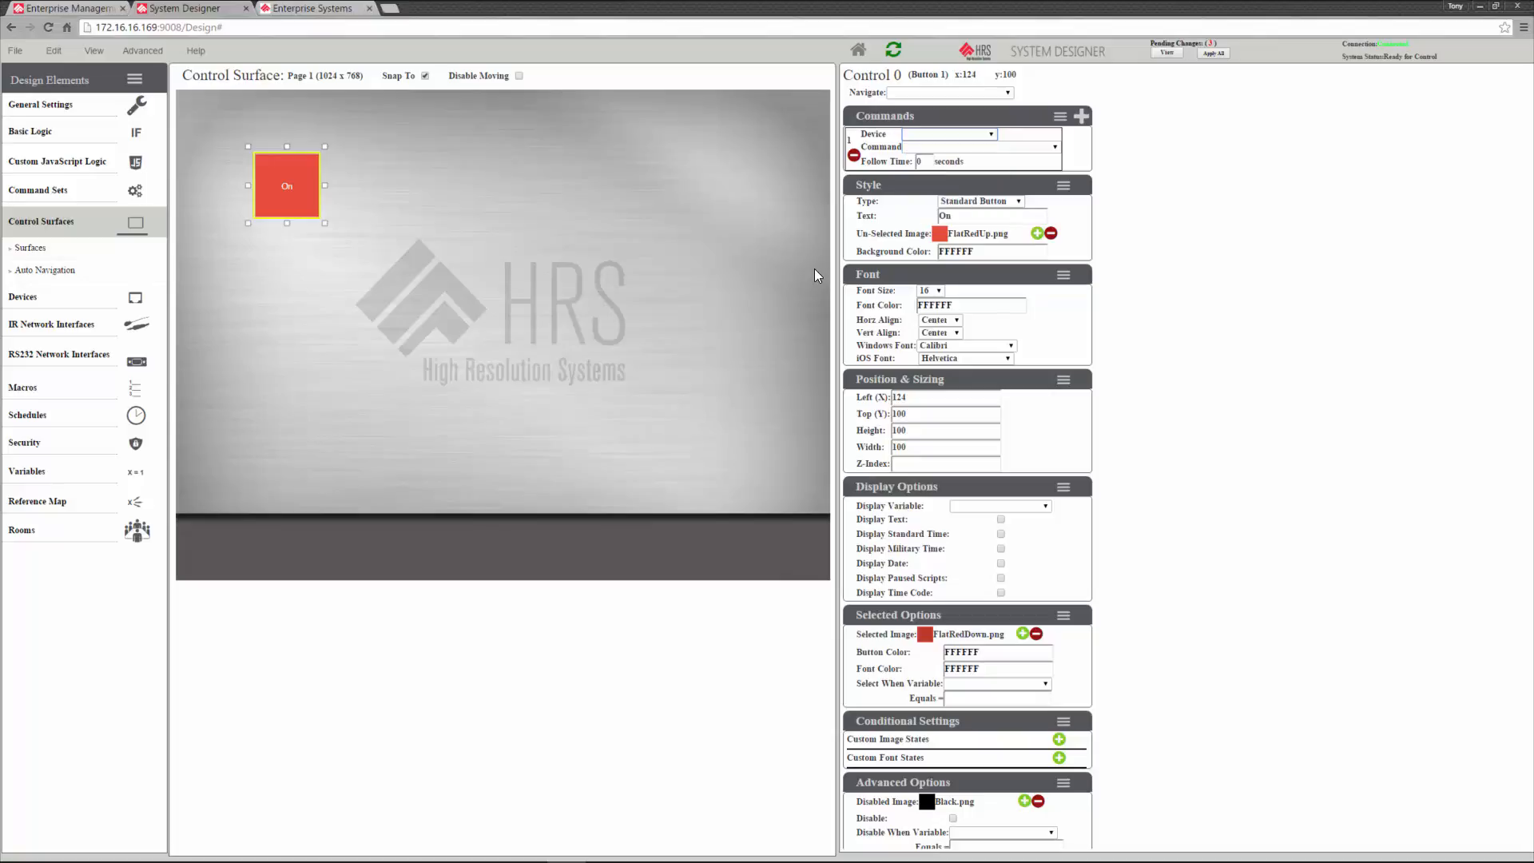
left_click(991, 150)
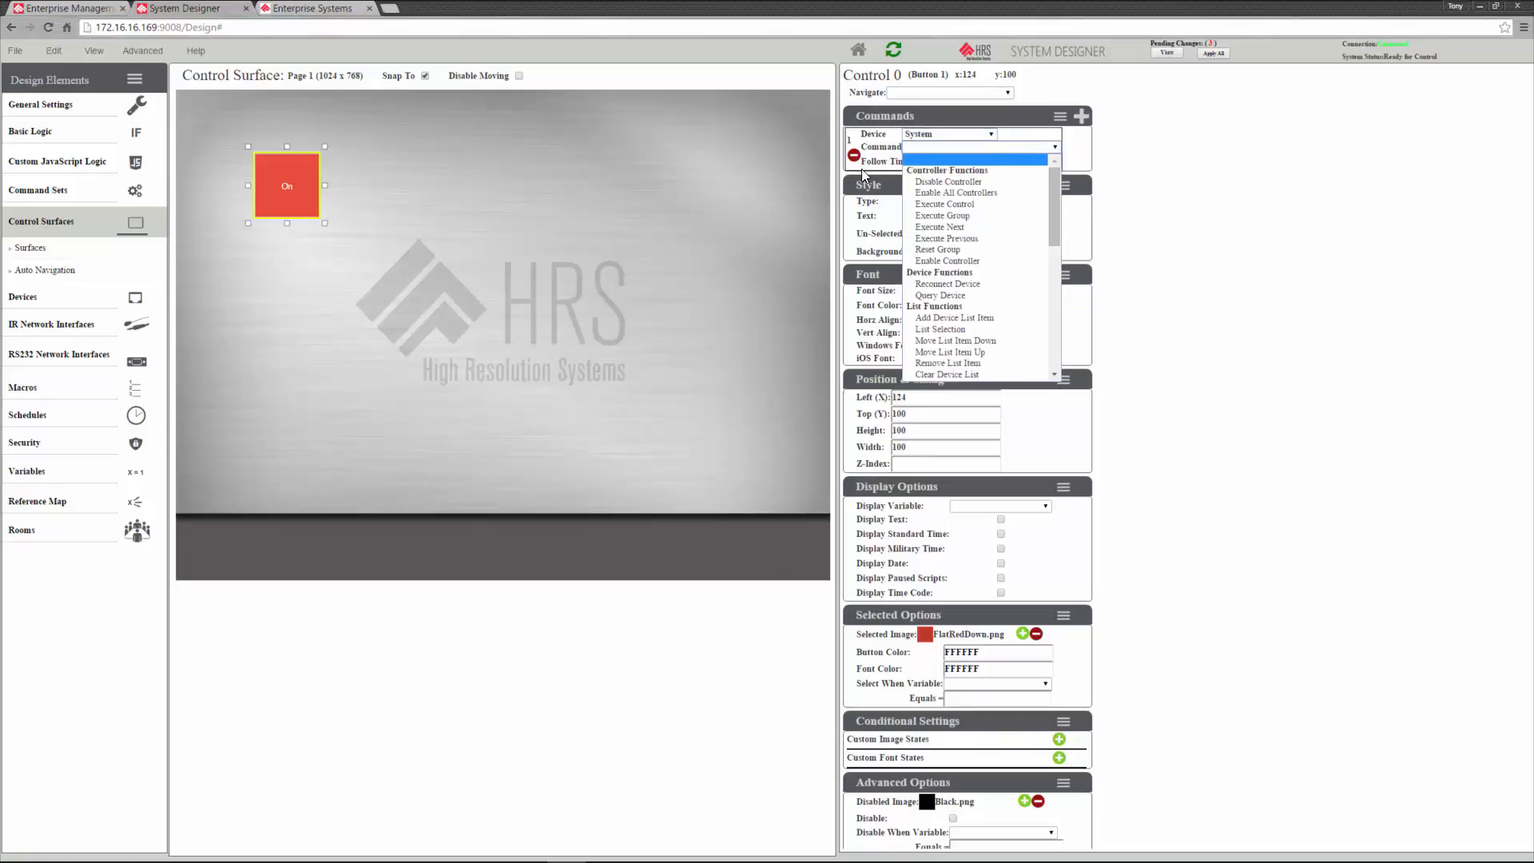
left_click_drag(1056, 180, 1055, 219)
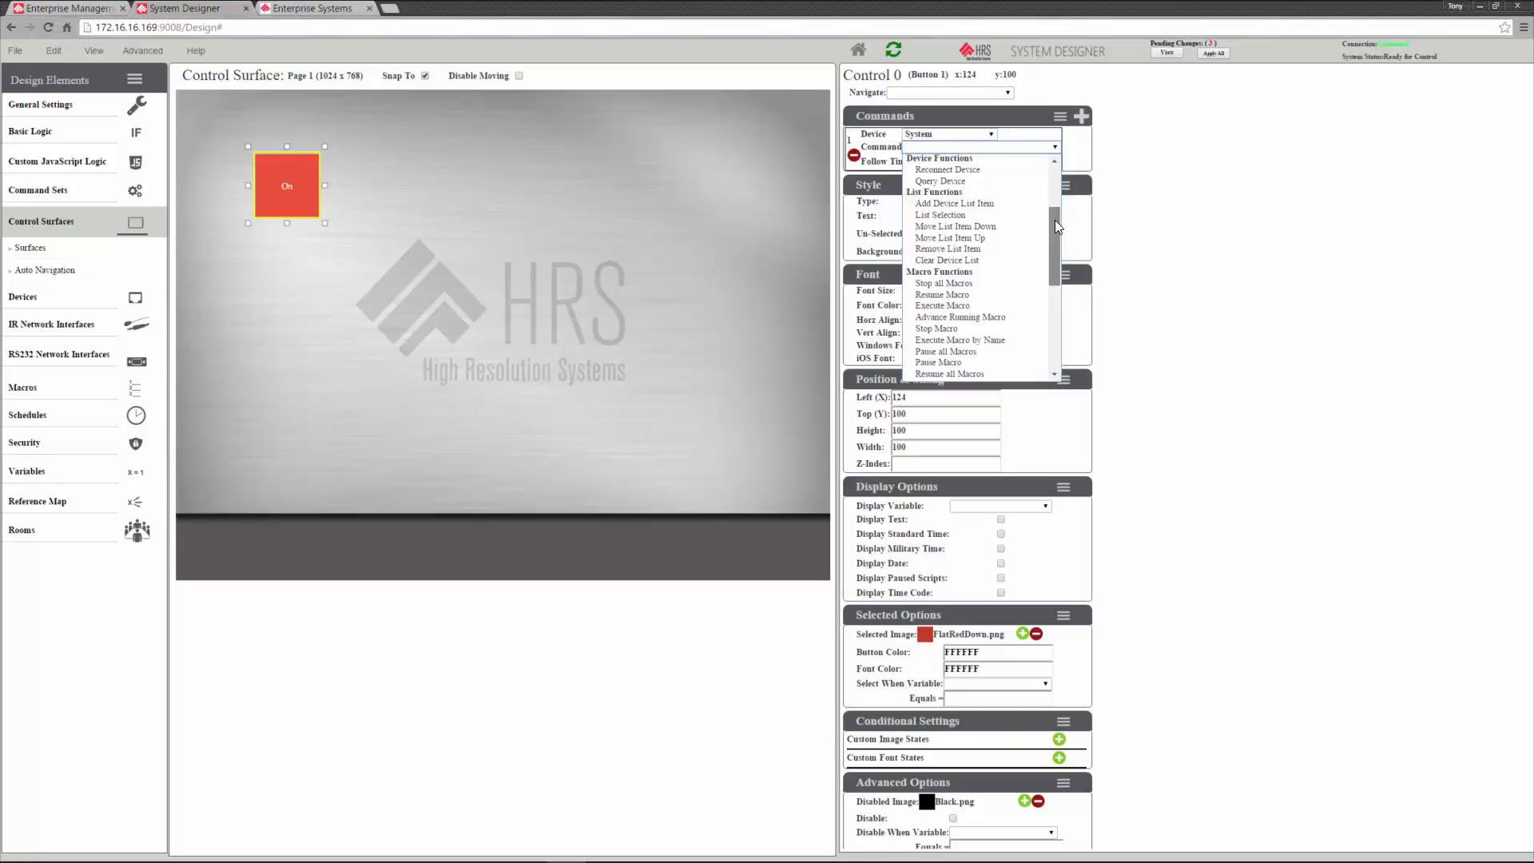
left_click_drag(1055, 224, 1055, 237)
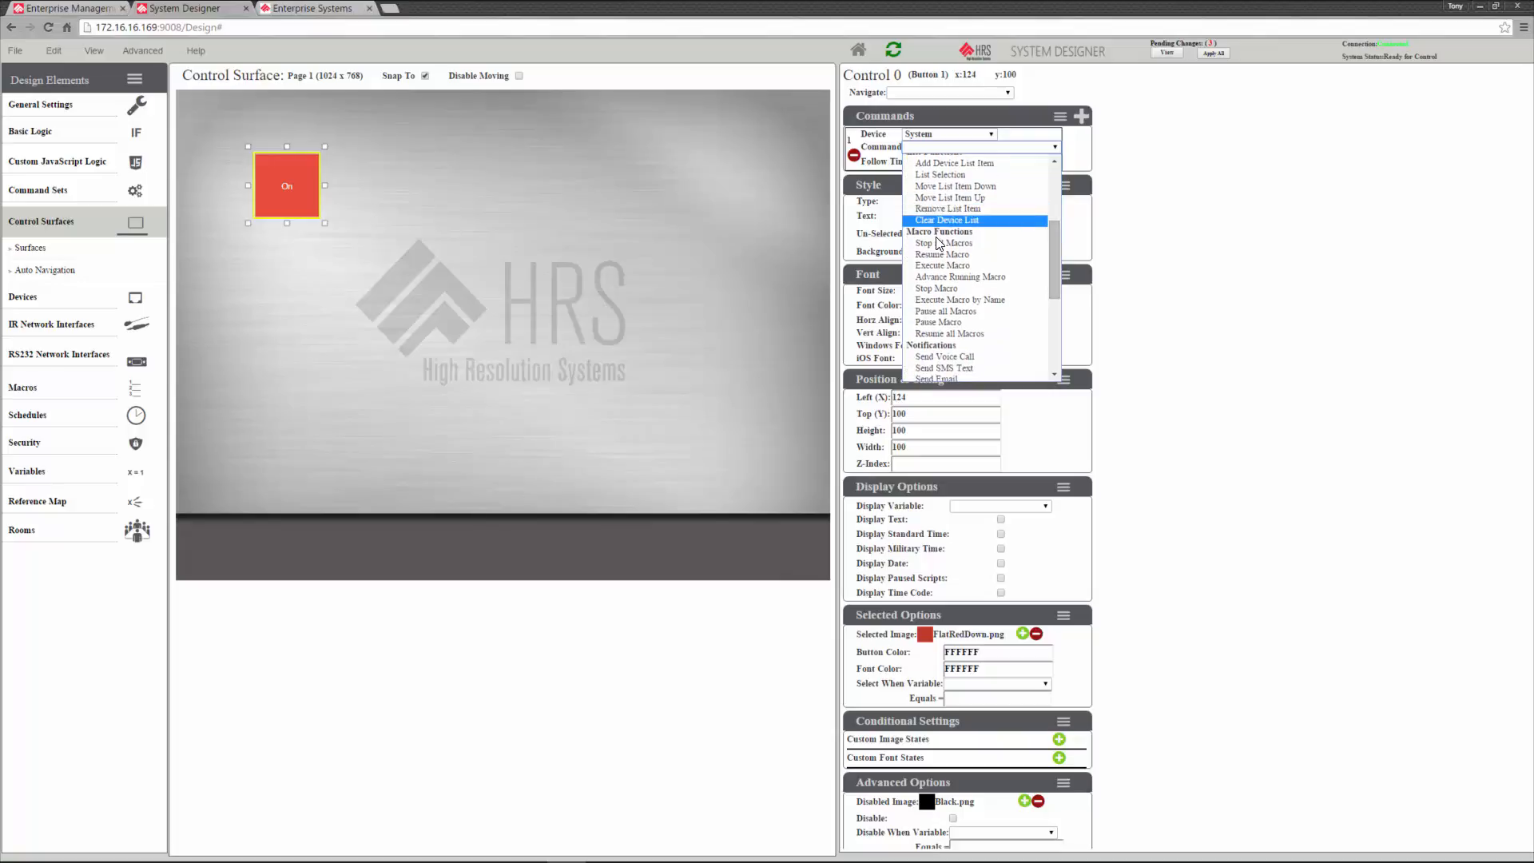
left_click(943, 265)
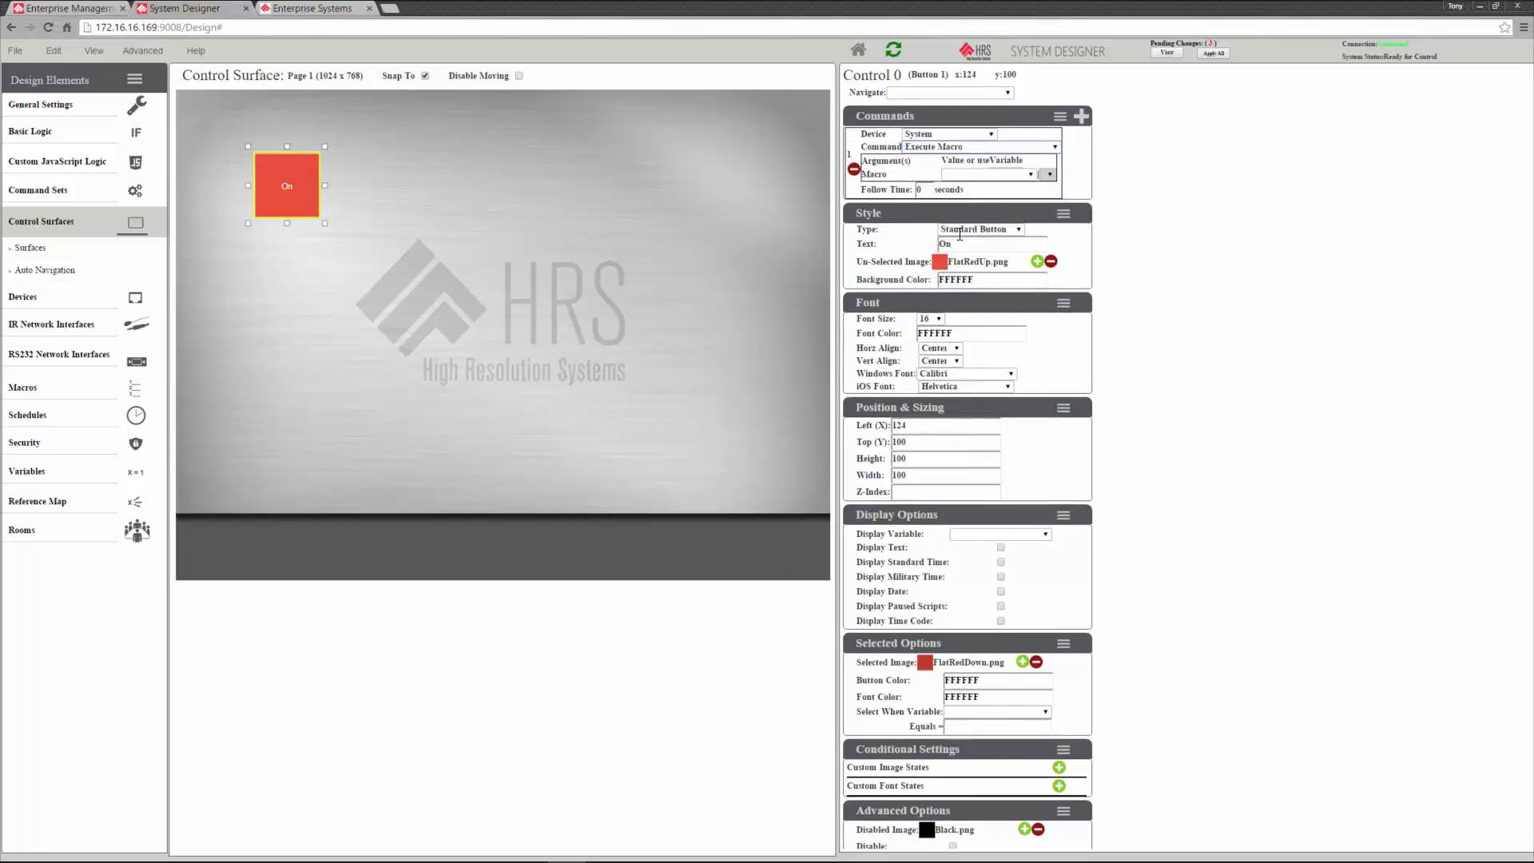
left_click(981, 175)
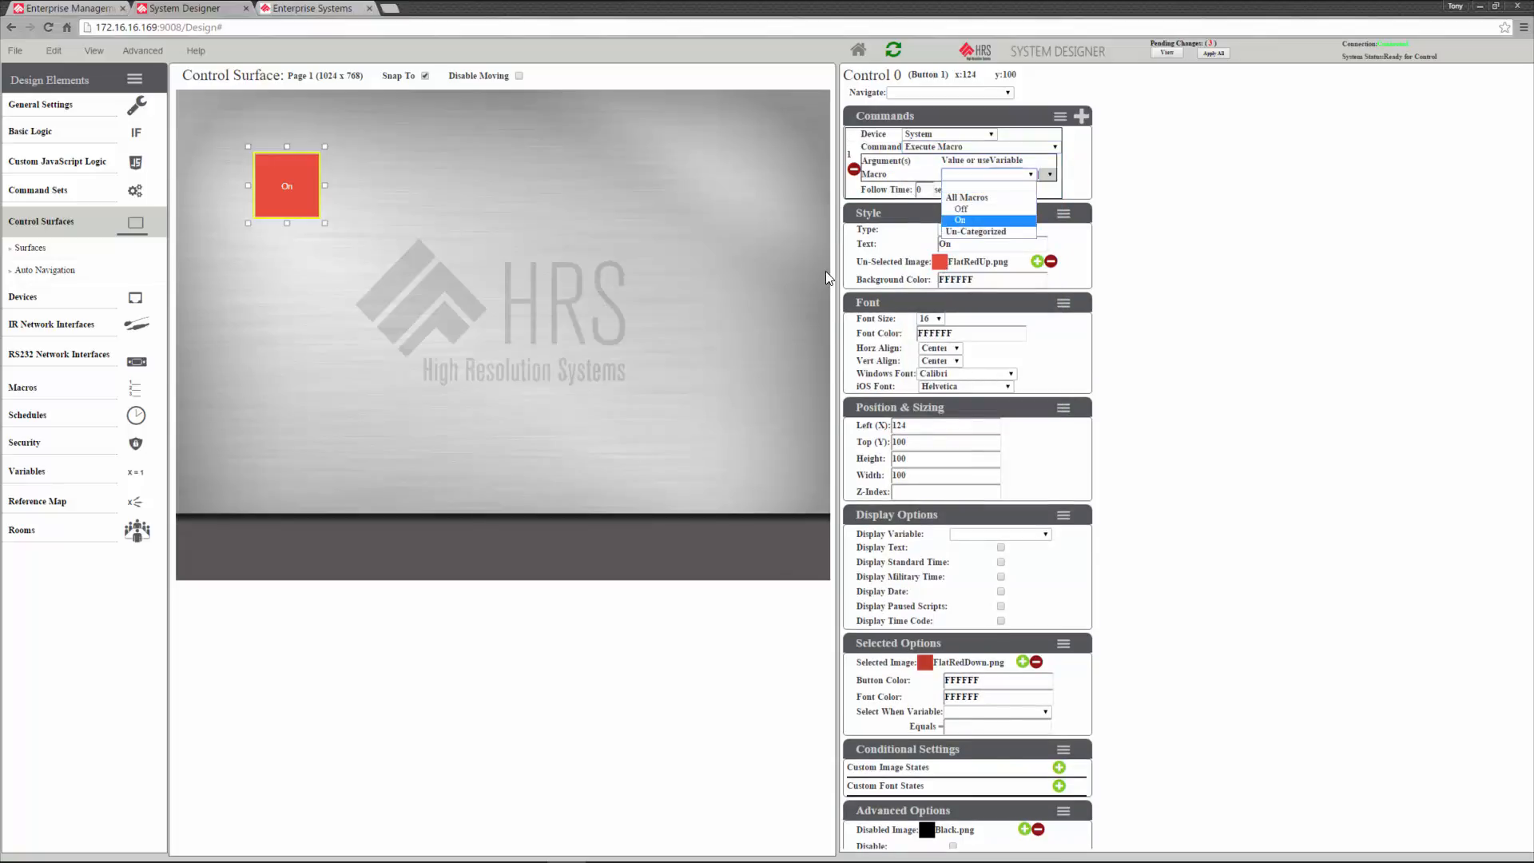
key("Return")
Add a second button to the control surface and place it just right of the On button at x 279, y 100
right_click(449, 189)
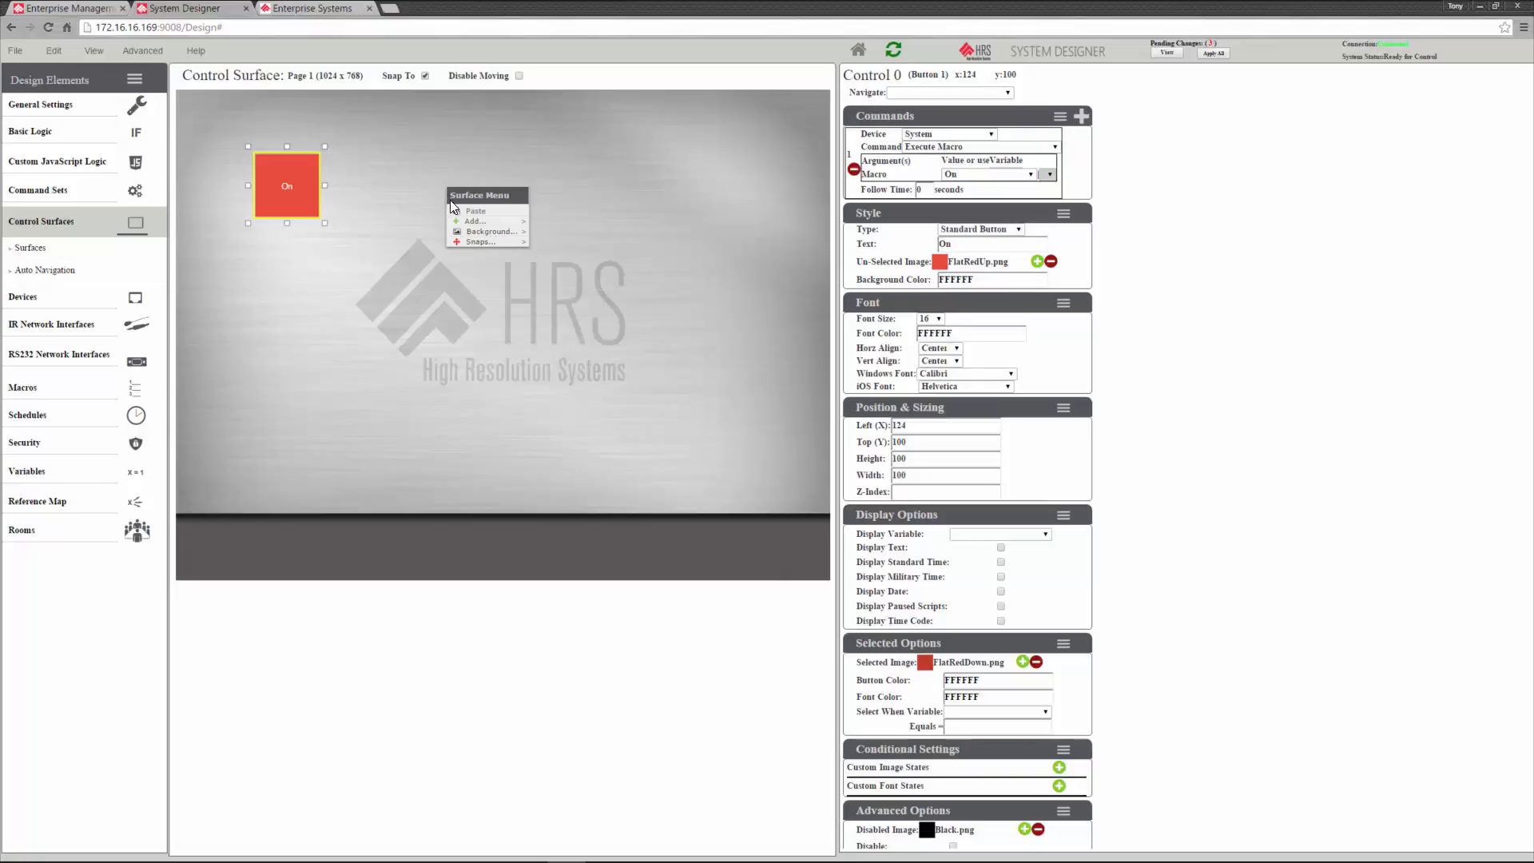
mouse_move(480, 222)
left_click(551, 227)
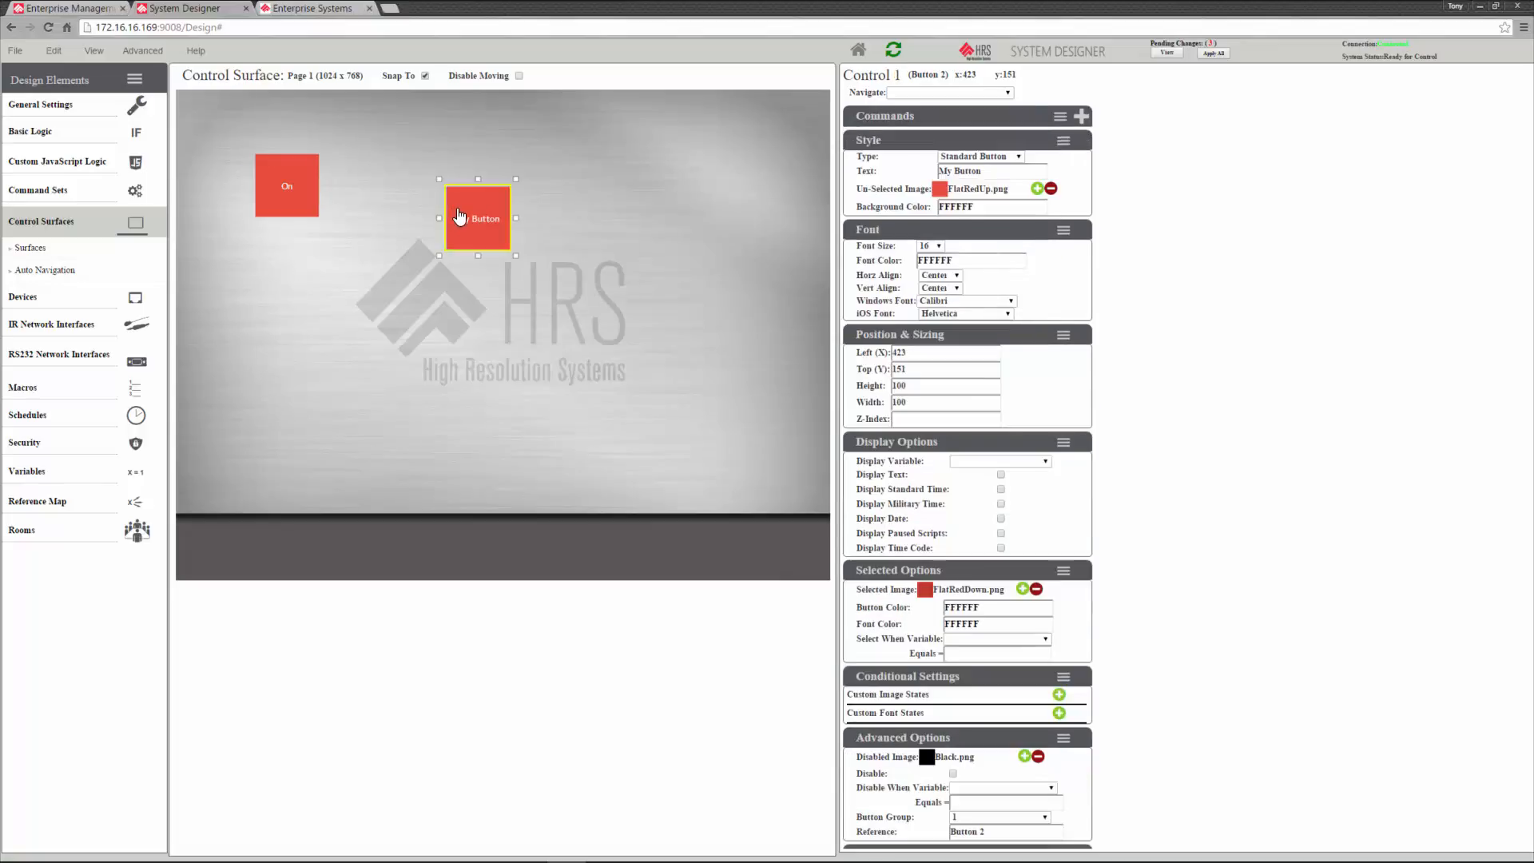
left_click_drag(460, 216, 367, 185)
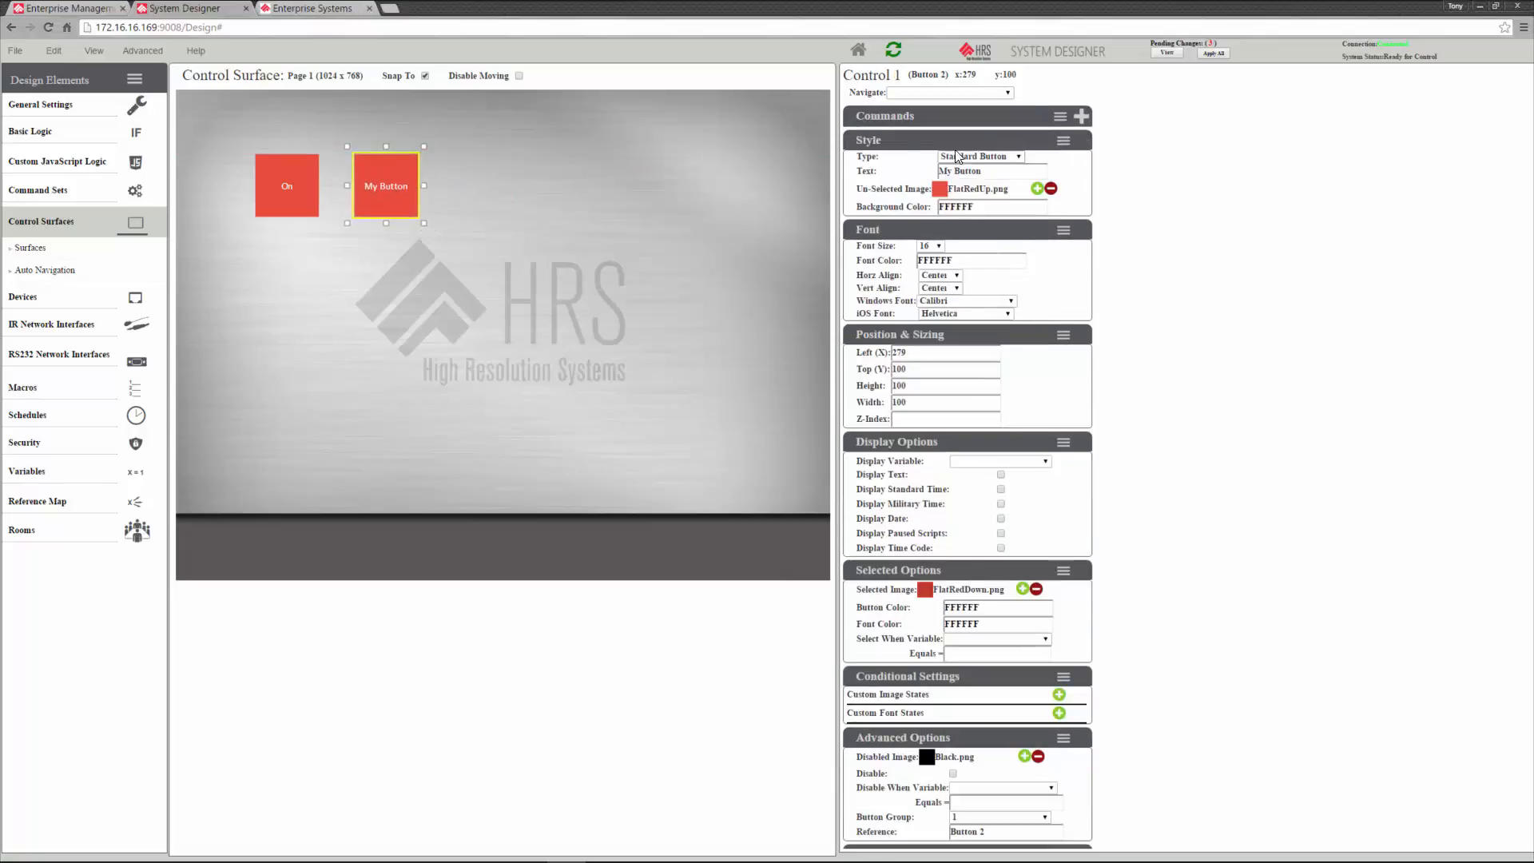
Give the second button a System Execute Macro command that runs the Off macro
left_click(1081, 117)
left_click(951, 135)
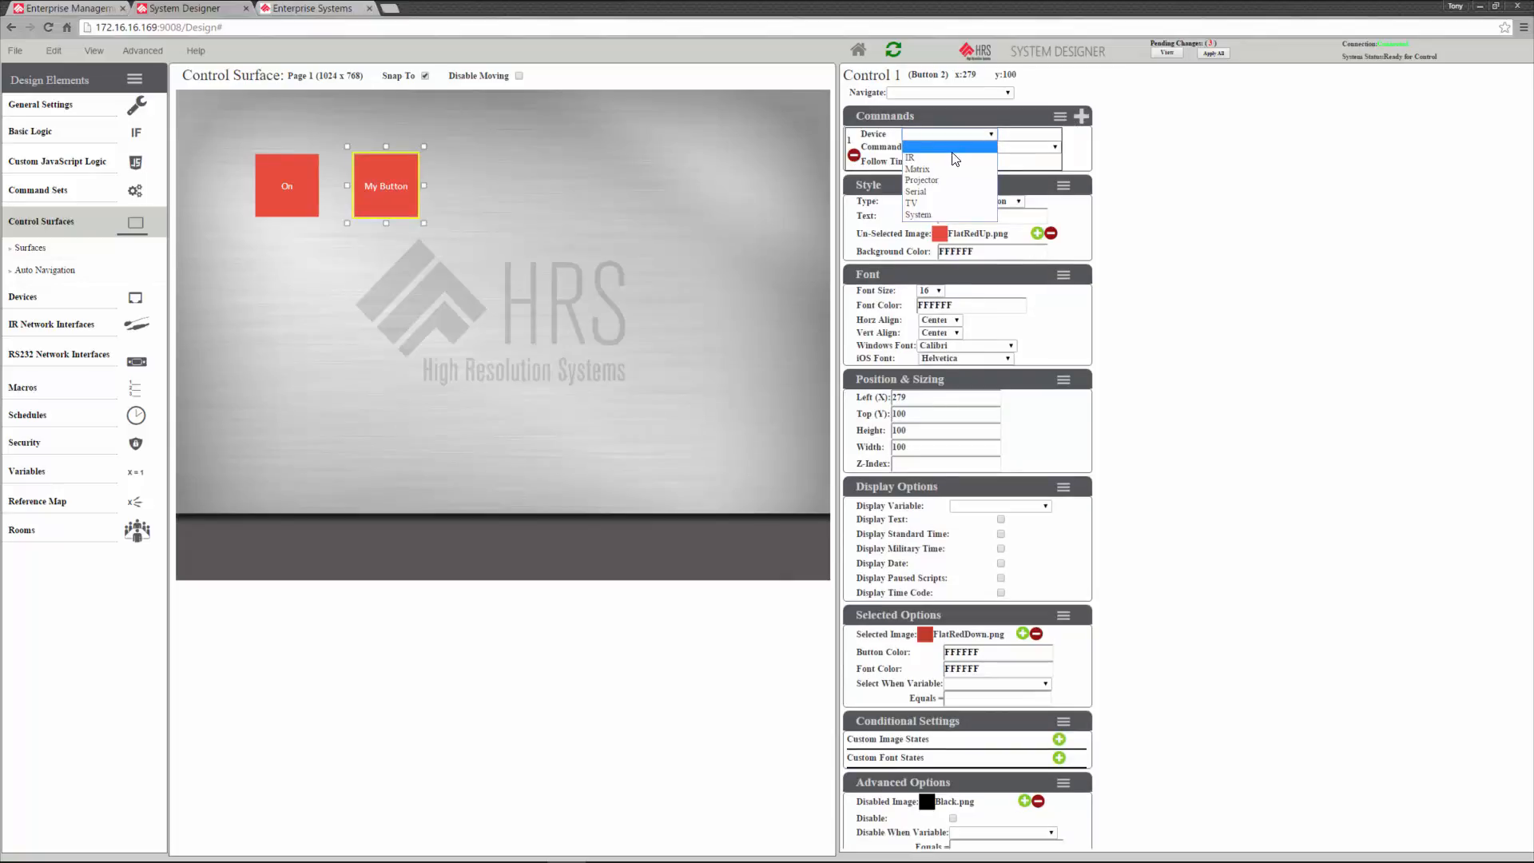
left_click(947, 214)
left_click(979, 147)
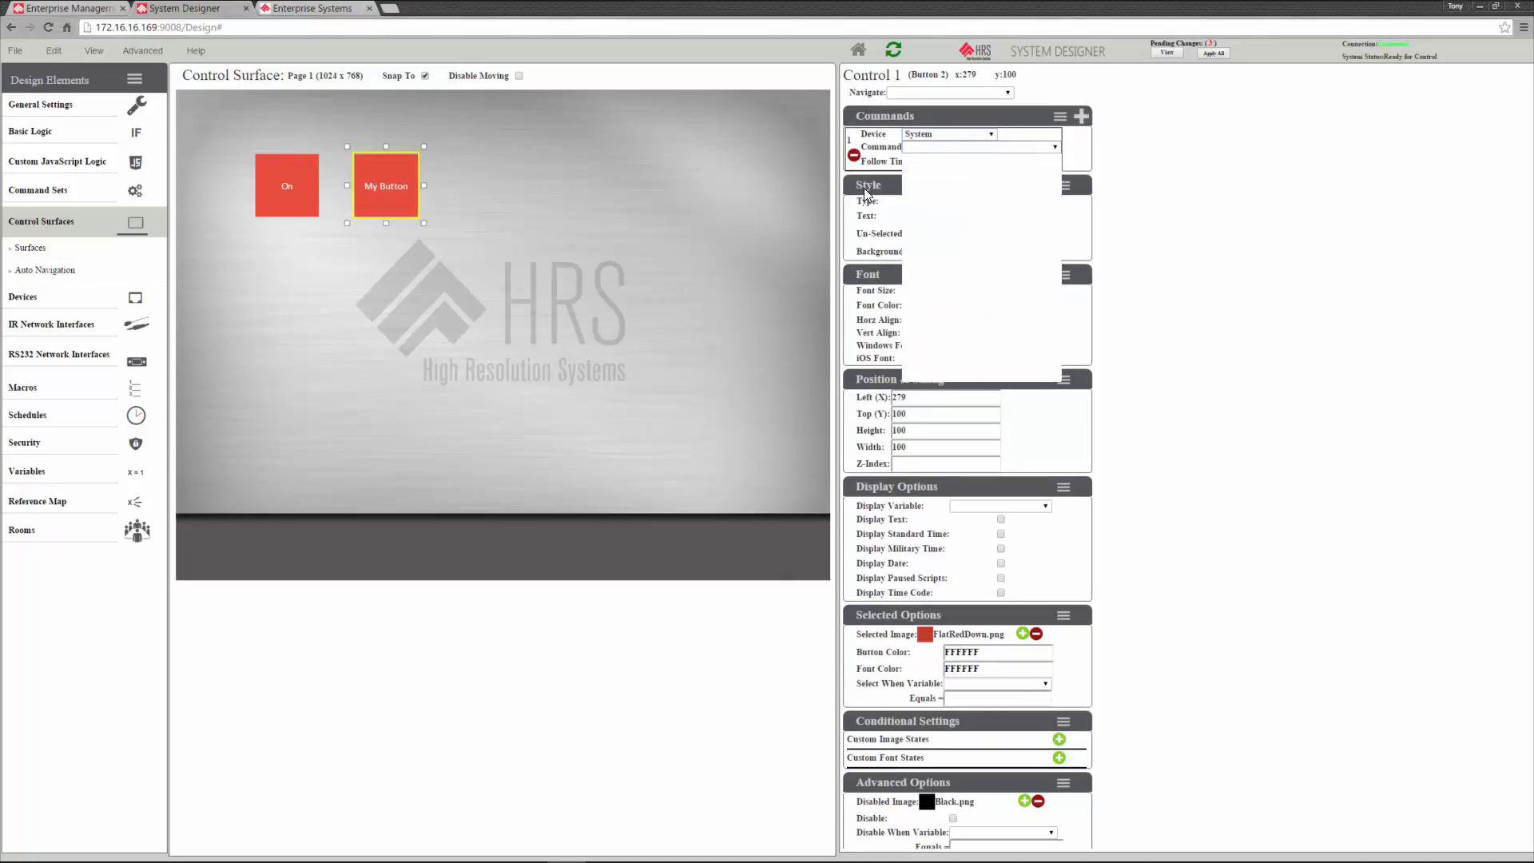
left_click_drag(1053, 195, 1044, 249)
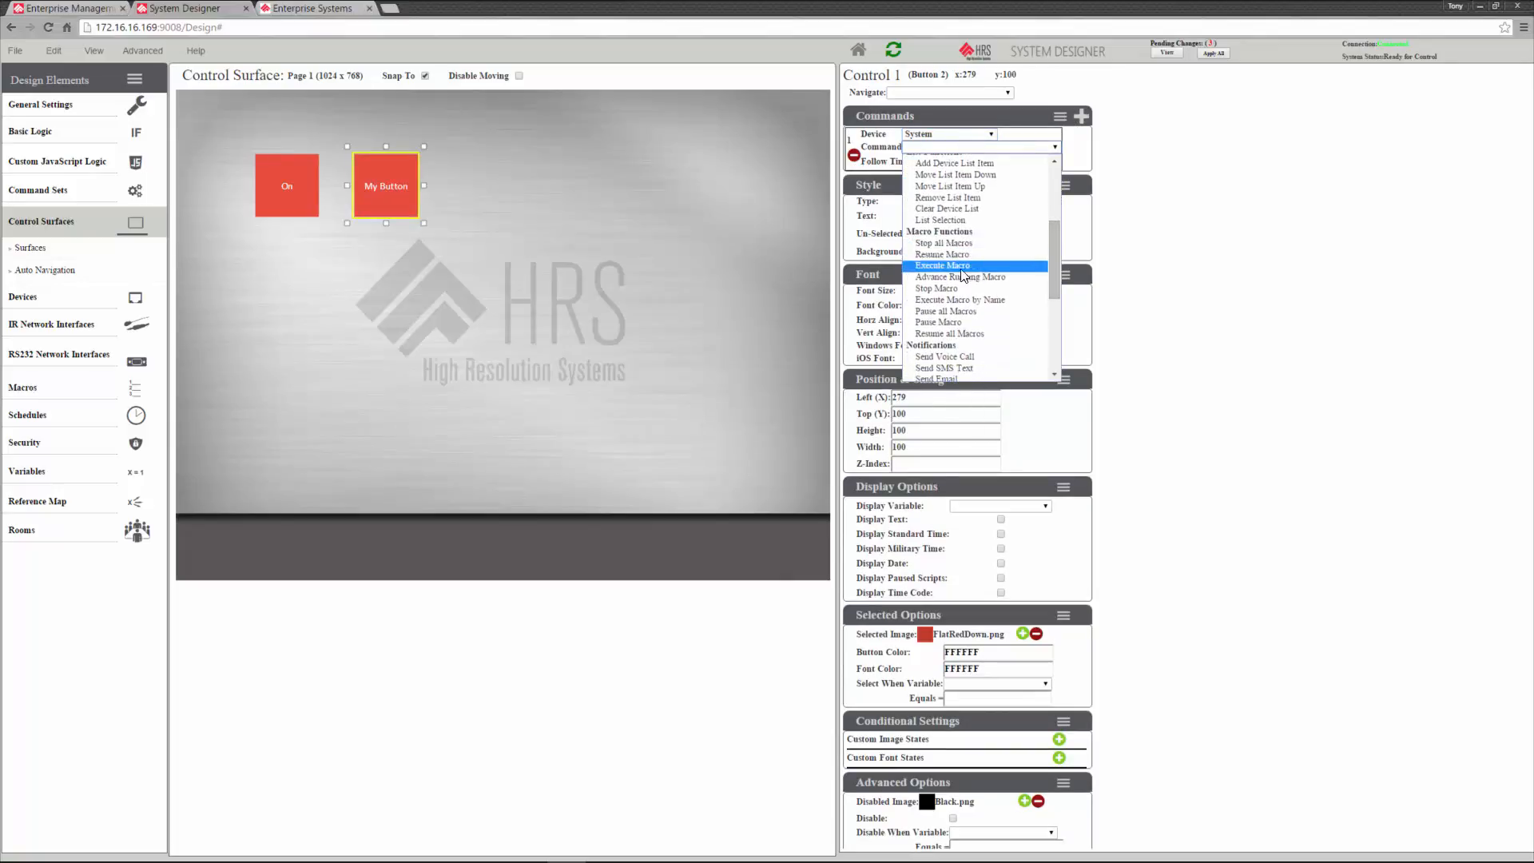
left_click(962, 269)
left_click(991, 174)
left_click(991, 214)
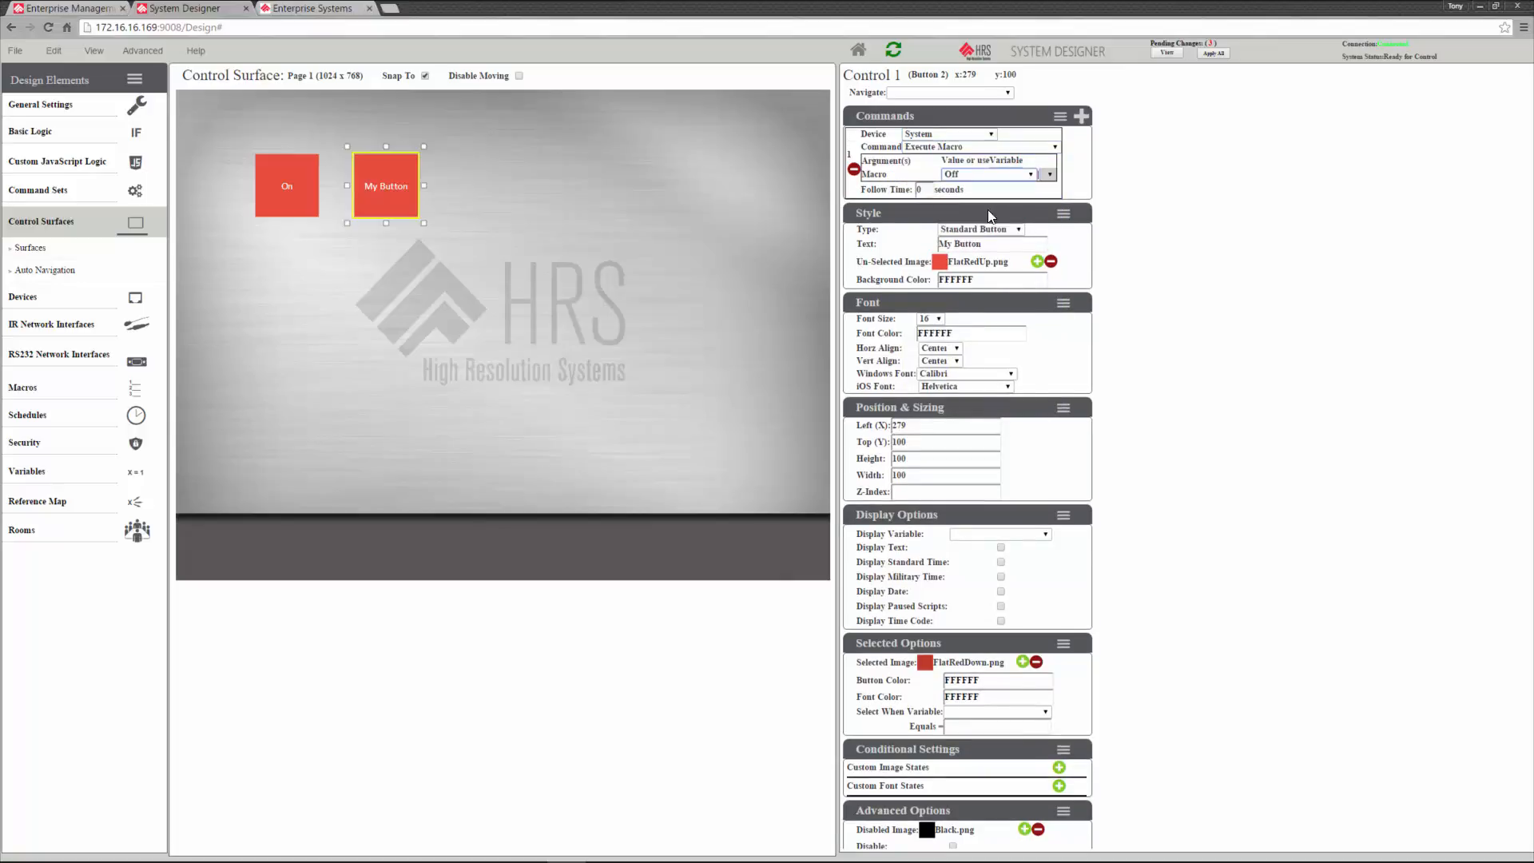
Change the second button's text to "Off"
left_click(982, 229)
left_click(975, 240)
double_click(967, 244)
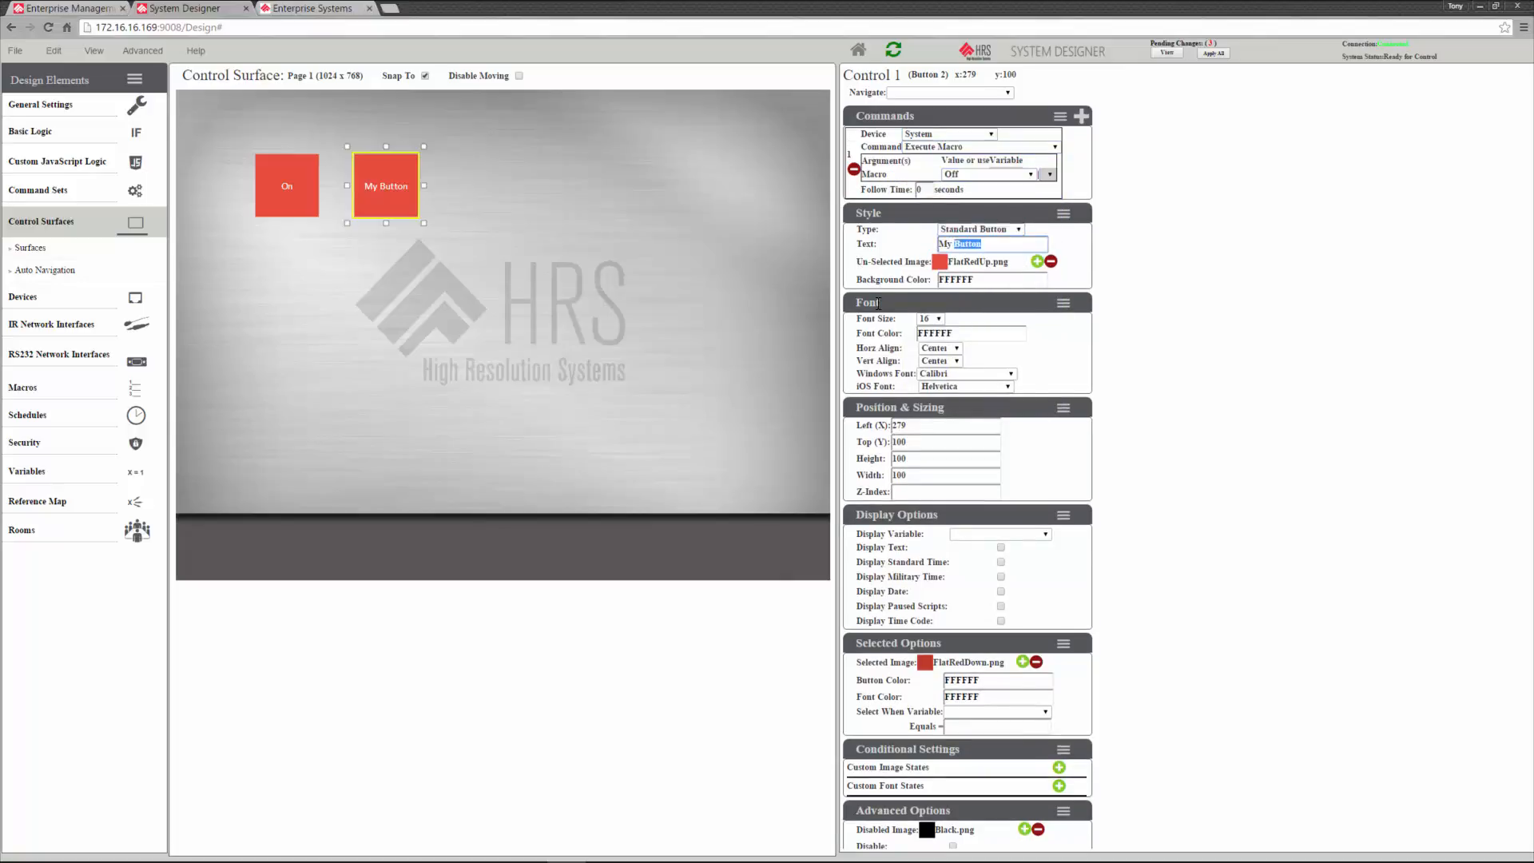
key("ctrl+a")
type("Off")
key("Tab")
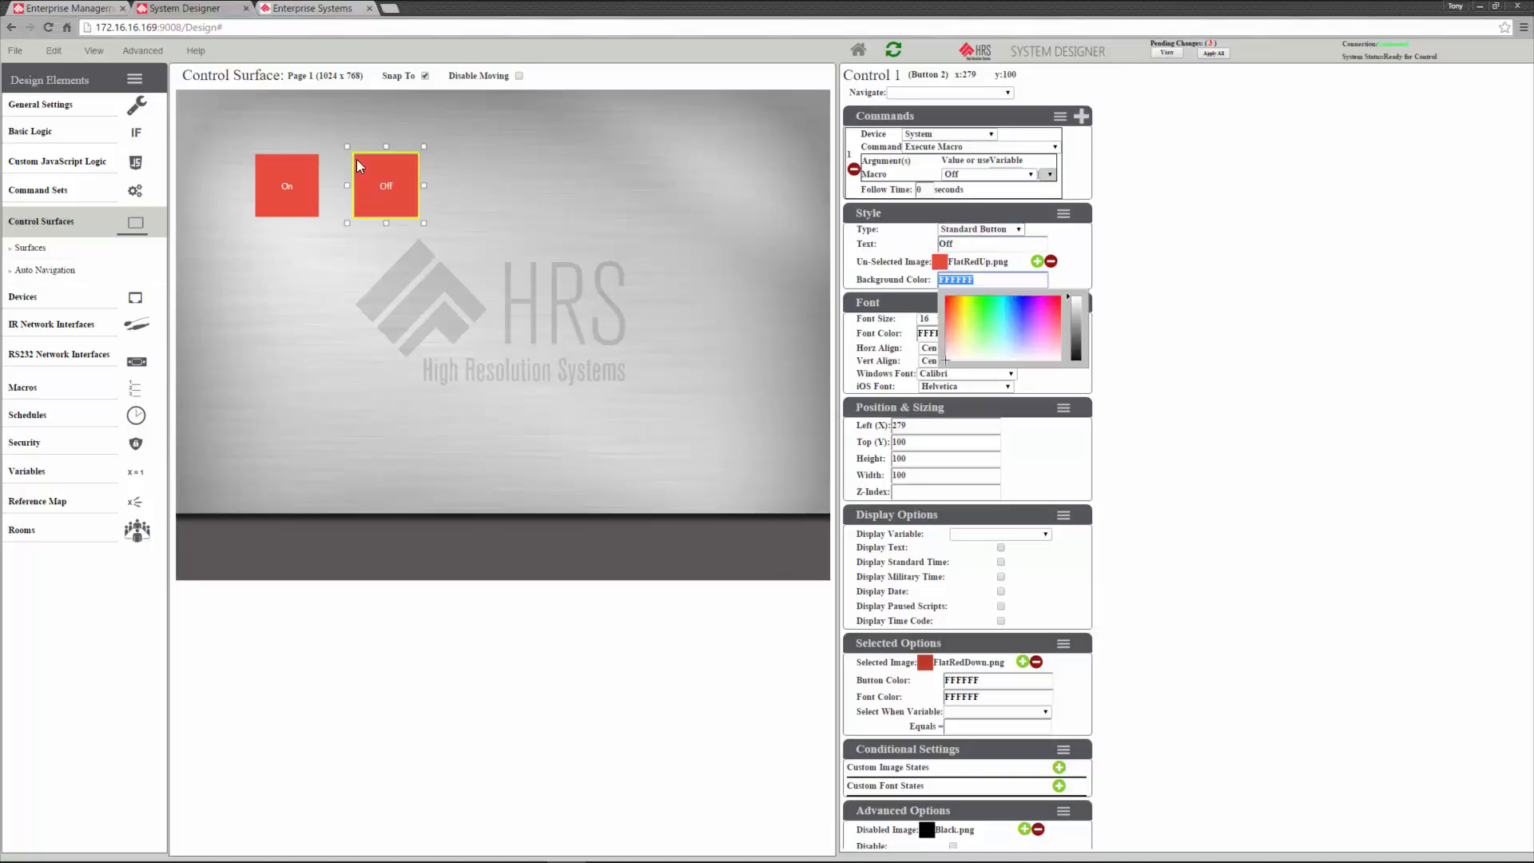
Review the On and Off buttons' settings and apply all pending changes to the system
left_click(288, 197)
left_click(387, 205)
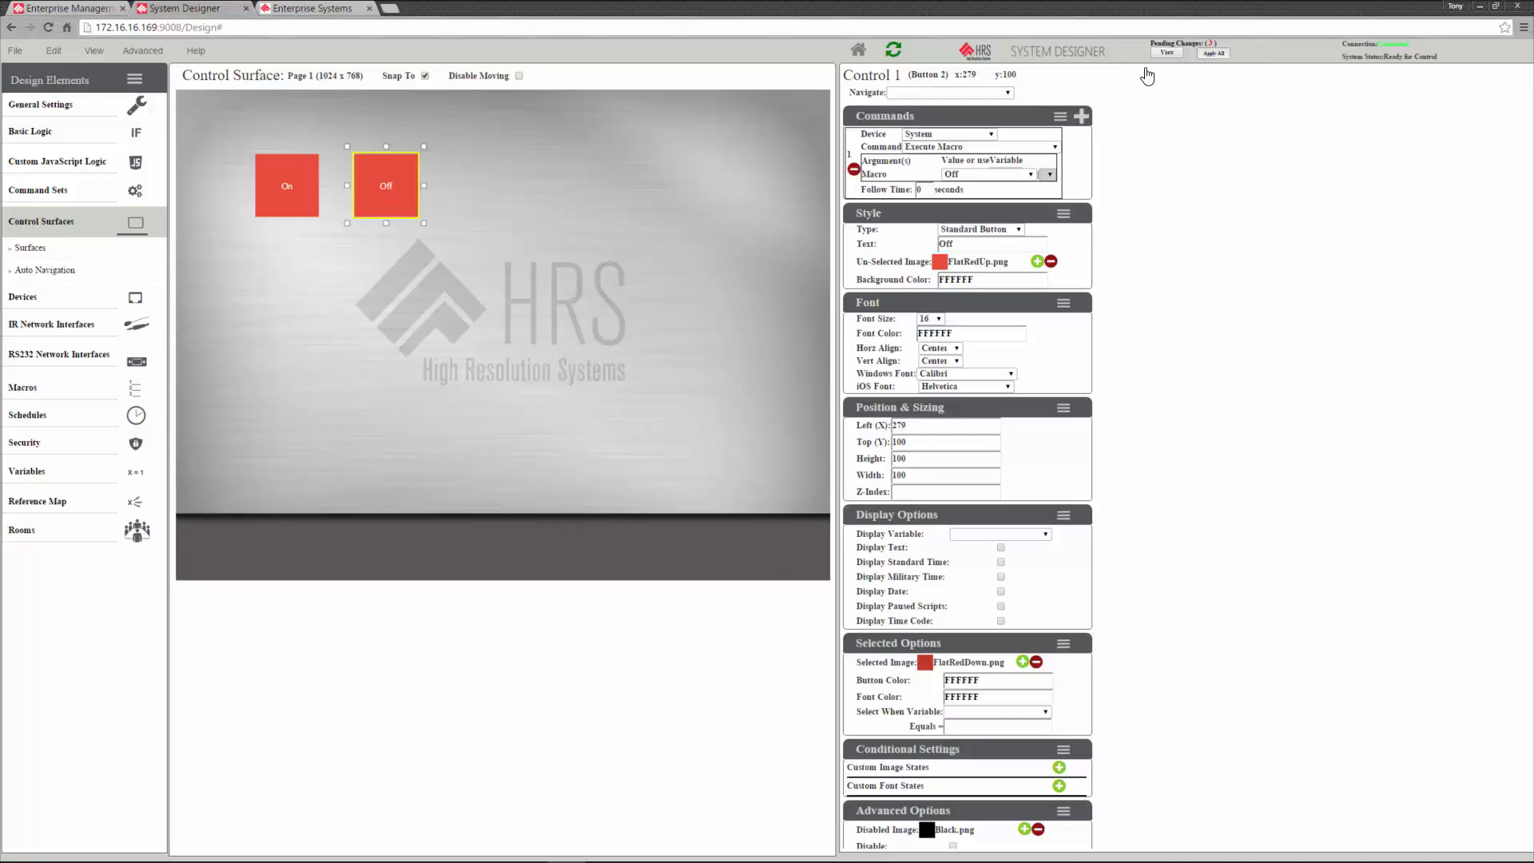
left_click(1214, 54)
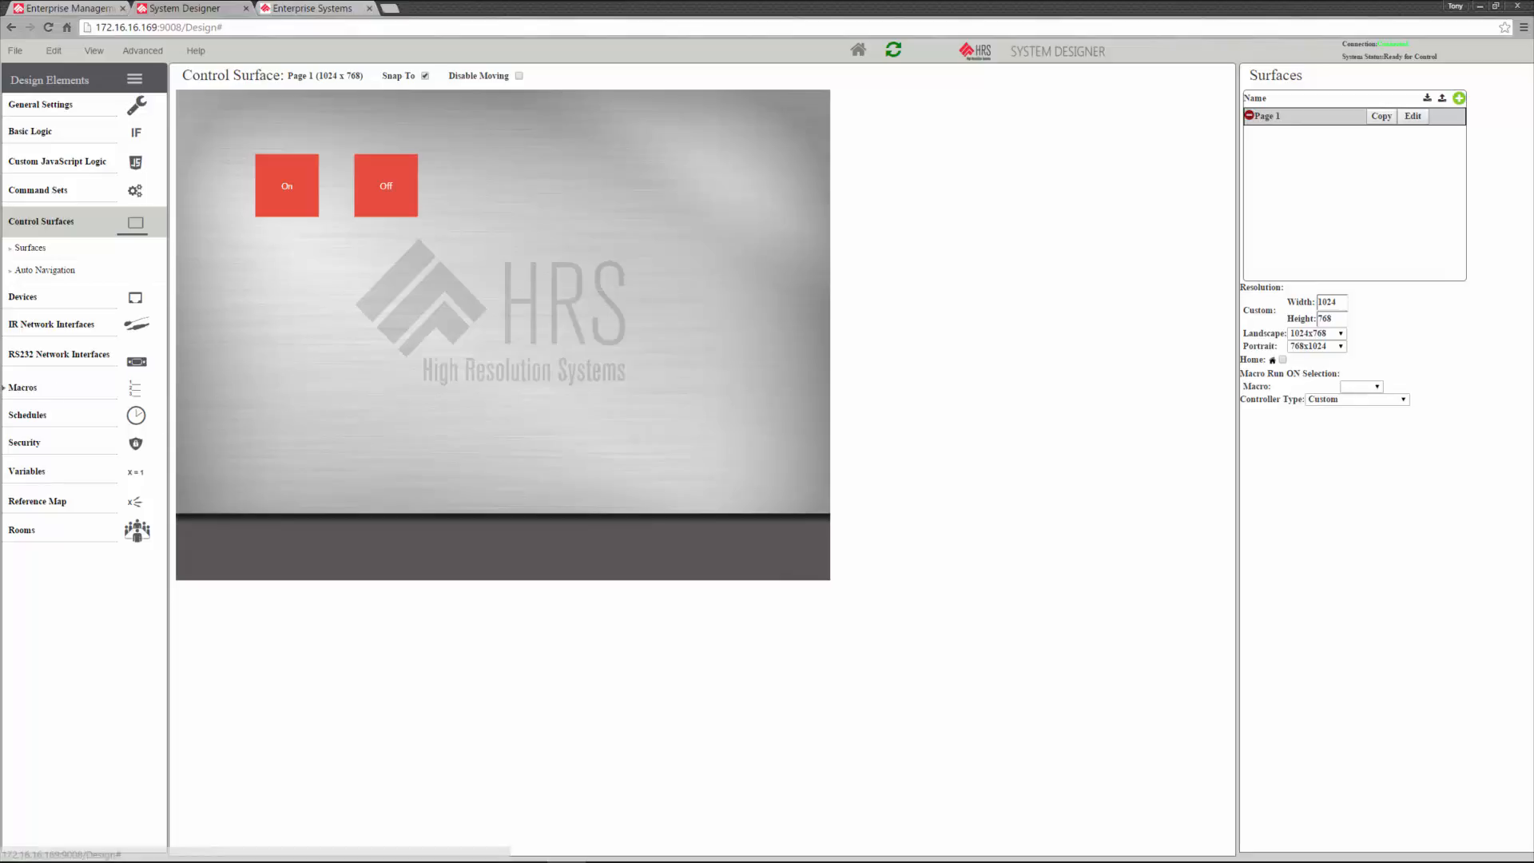
Execute the On macro from the list of macros and dismiss the execution message
left_click(46, 387)
left_click(448, 174)
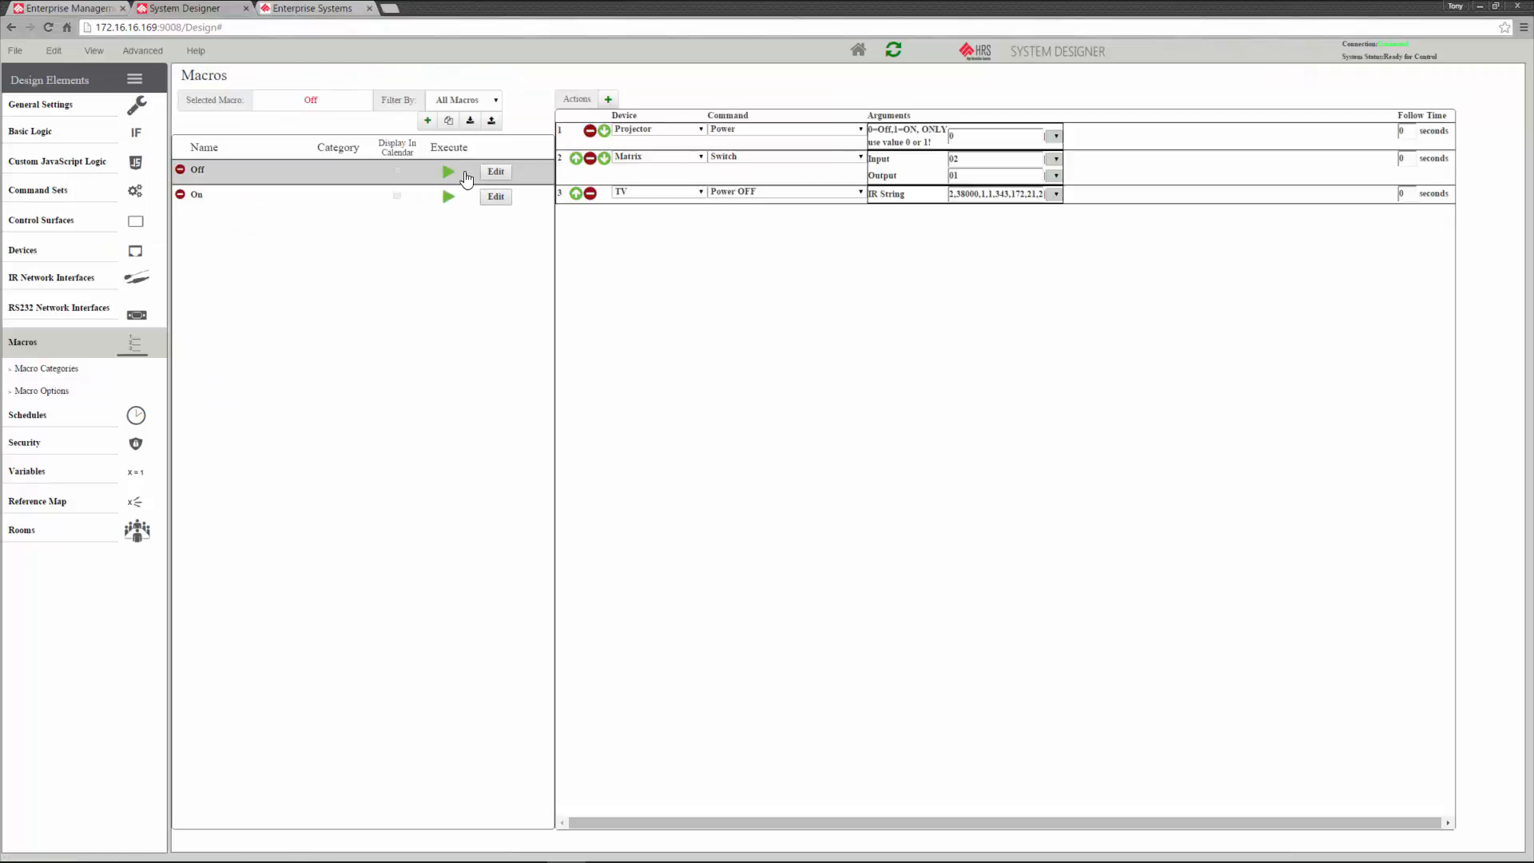
left_click(449, 197)
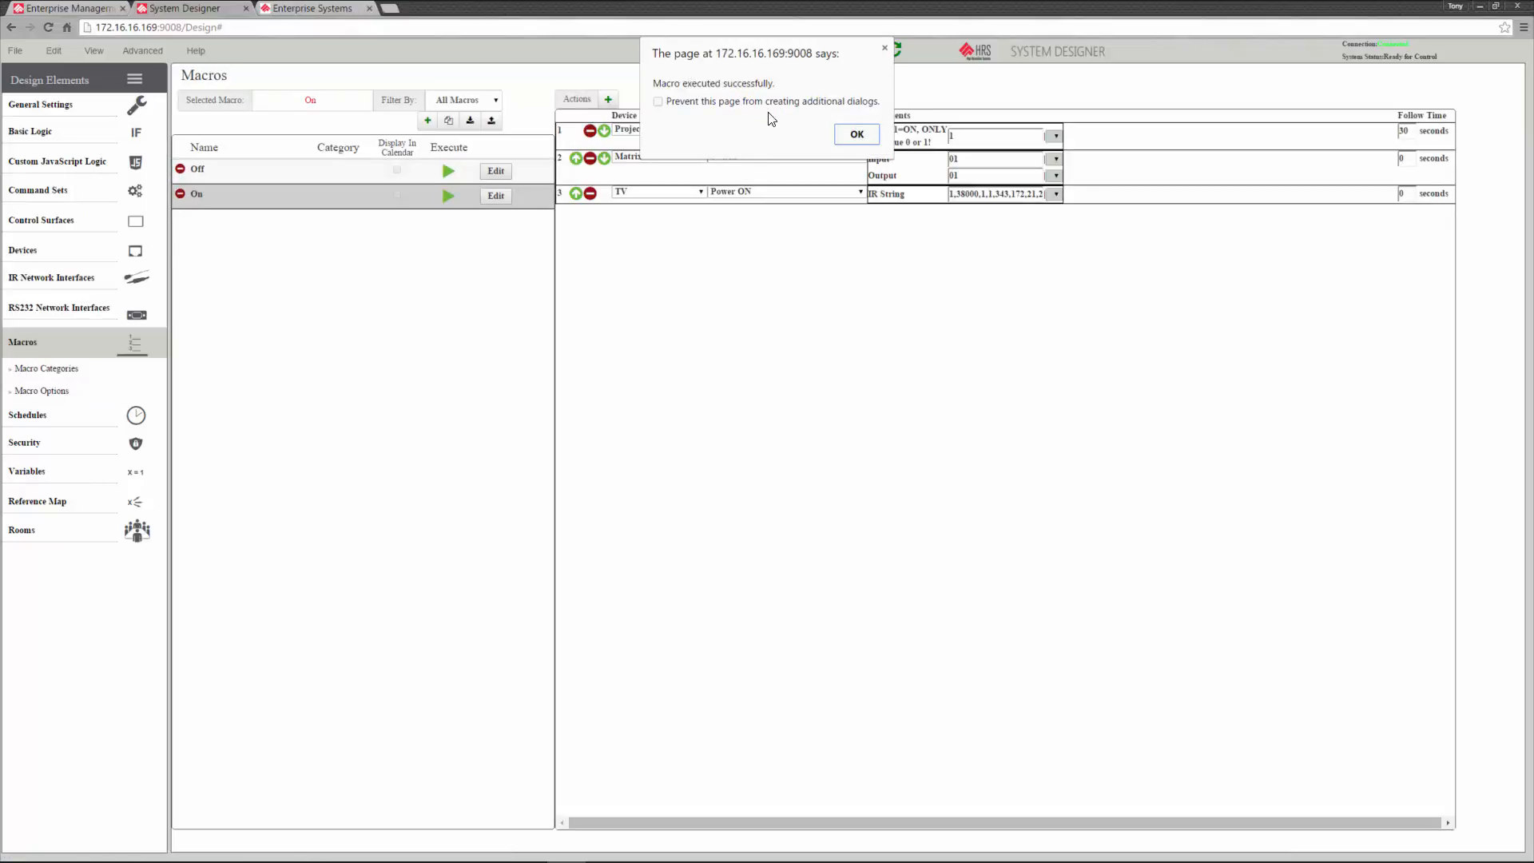
left_click(857, 136)
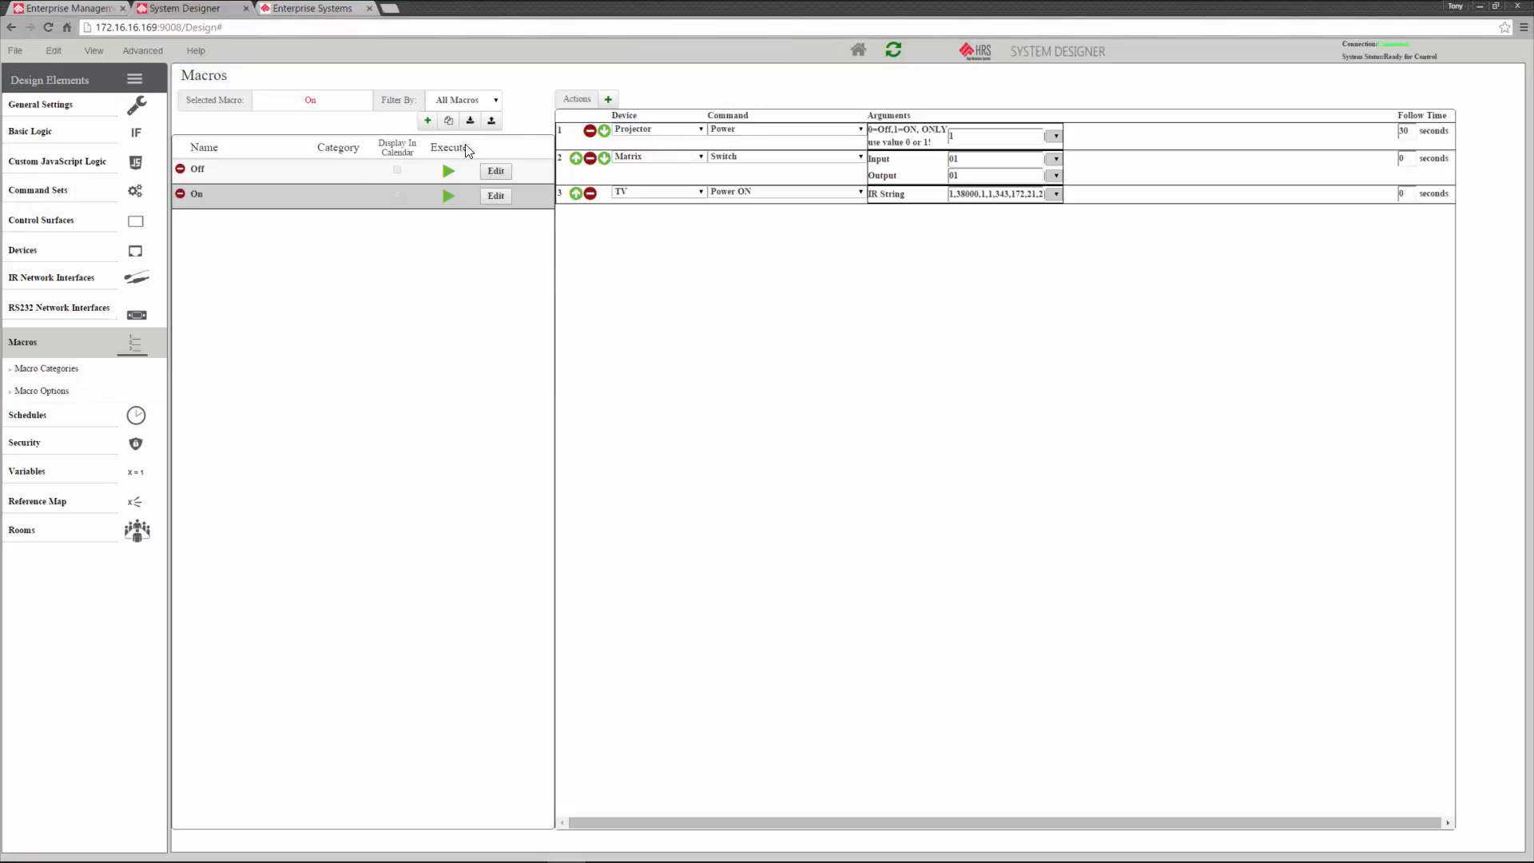